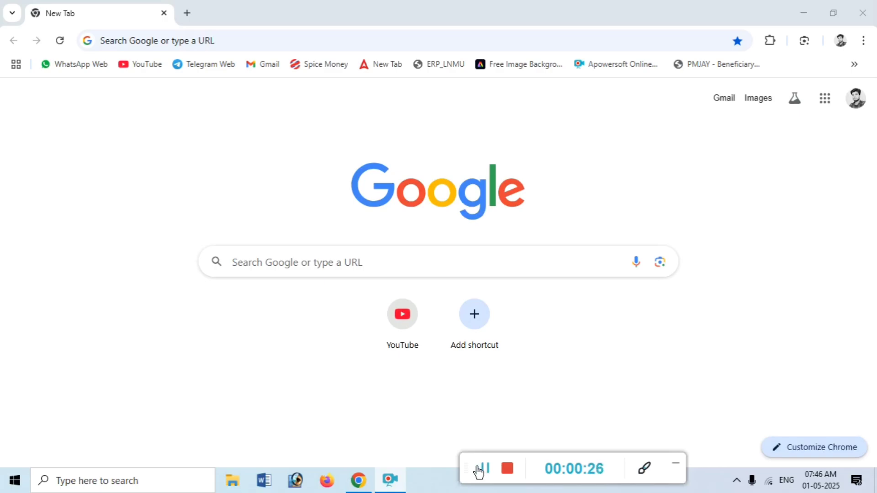
Search Google for 'tds gyan' and open the TDS Gyan (सबसे आगे) blog result
{"action": "left_click", "coordinate": [308, 273]}
{"action": "type", "text": "tds gyan"}
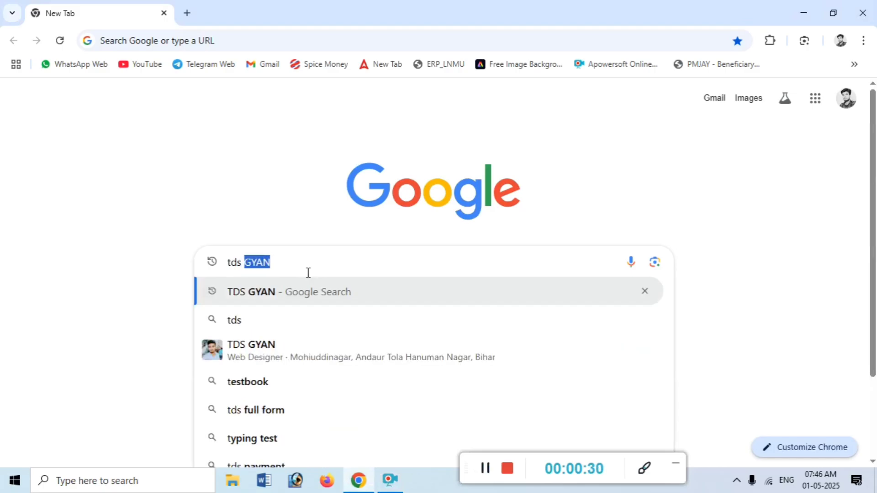
{"action": "key", "text": "Return"}
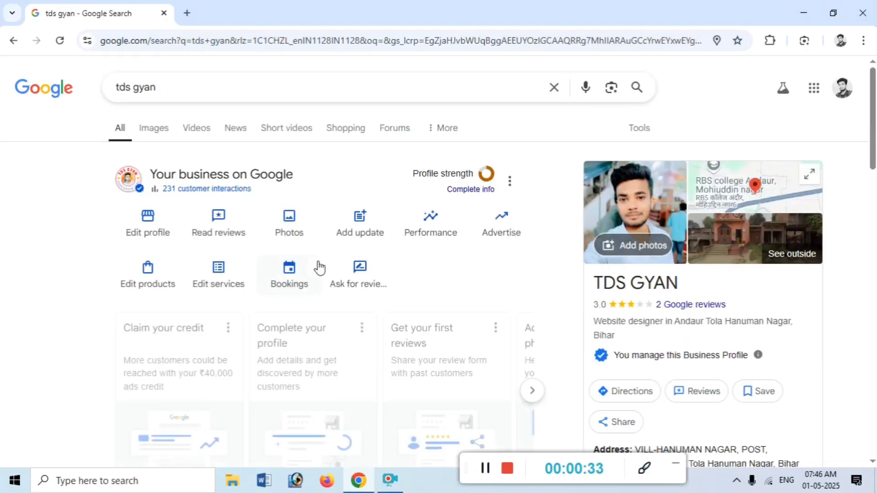
{"action": "scroll", "coordinate": [227, 256], "scroll_direction": "down", "scroll_amount": 7}
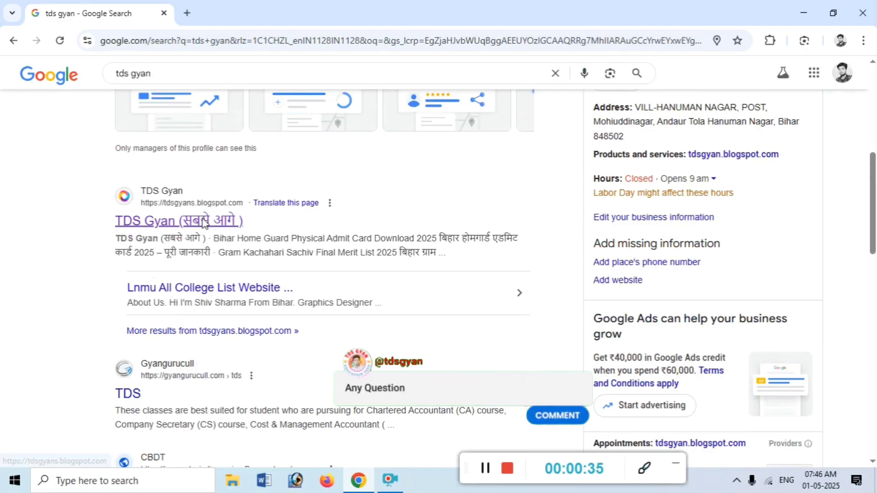
{"action": "left_click", "coordinate": [179, 221]}
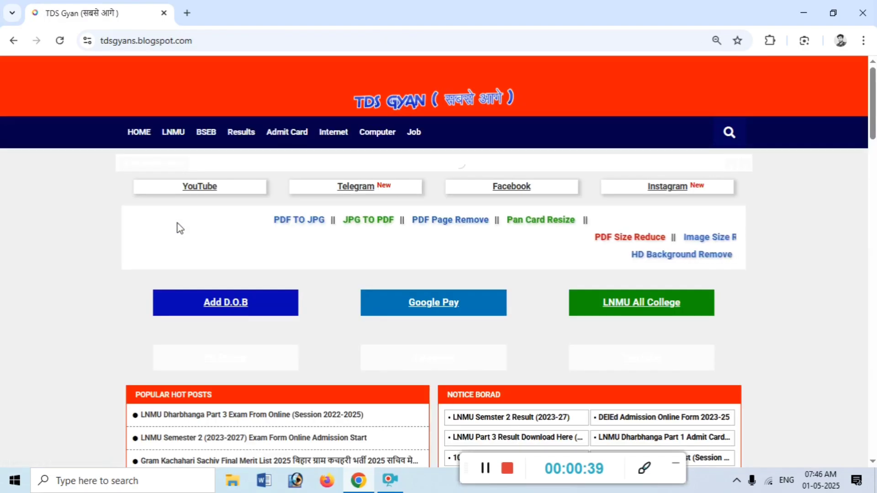
Open the LNMU UG Admission 2025-29 post on the TDS Gyan blog
{"action": "scroll", "coordinate": [335, 213], "scroll_direction": "down", "scroll_amount": 3}
{"action": "scroll", "coordinate": [341, 213], "scroll_direction": "down", "scroll_amount": 3}
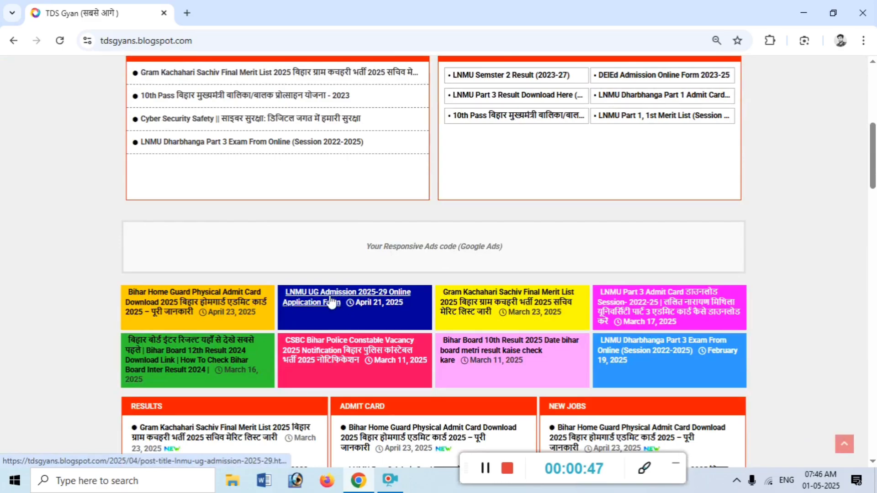
{"action": "left_click", "coordinate": [332, 303]}
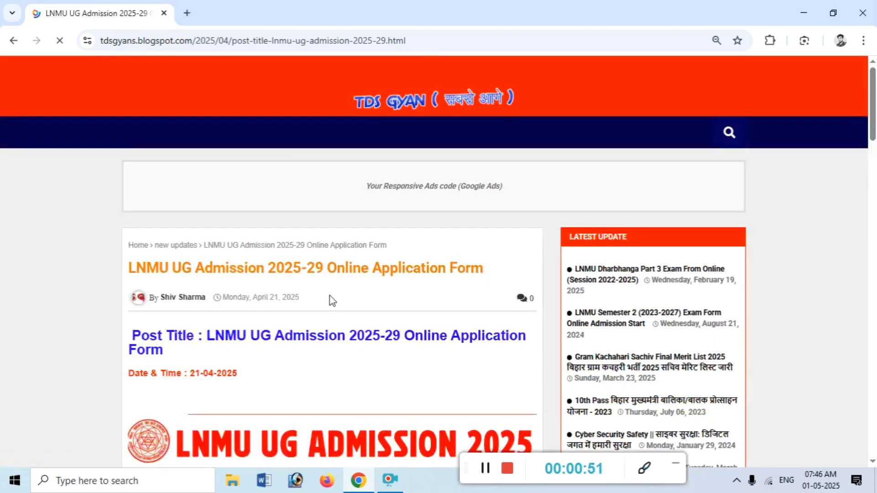
Find the Important Link table and open New Registration's 'Click Here' link in a new tab
{"action": "scroll", "coordinate": [332, 301], "scroll_direction": "down", "scroll_amount": 20}
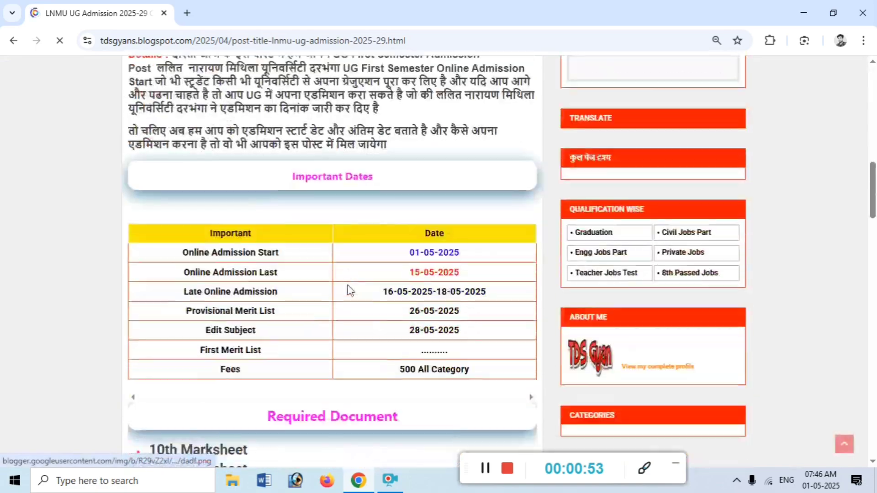
{"action": "left_click_drag", "start_coordinate": [149, 110], "coordinate": [448, 269]}
{"action": "scroll", "coordinate": [447, 270], "scroll_direction": "down", "scroll_amount": 7}
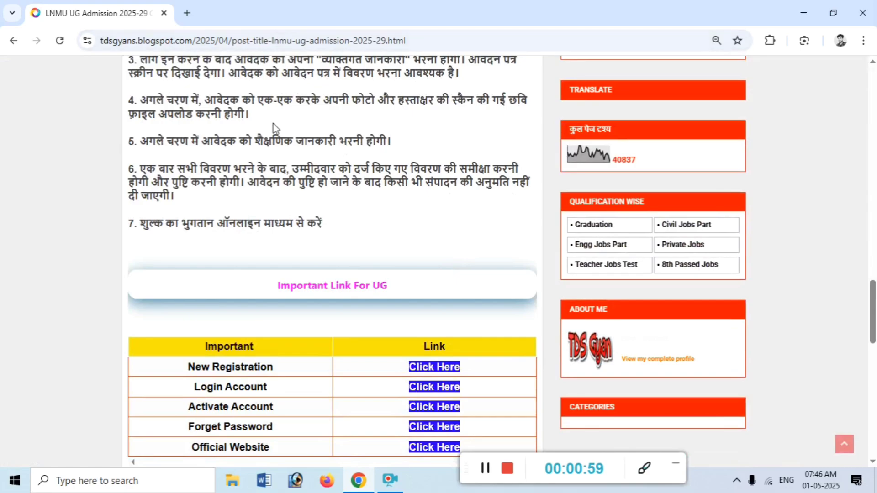
{"action": "scroll", "coordinate": [273, 125], "scroll_direction": "down", "scroll_amount": 4}
{"action": "left_click_drag", "start_coordinate": [266, 117], "coordinate": [422, 119]}
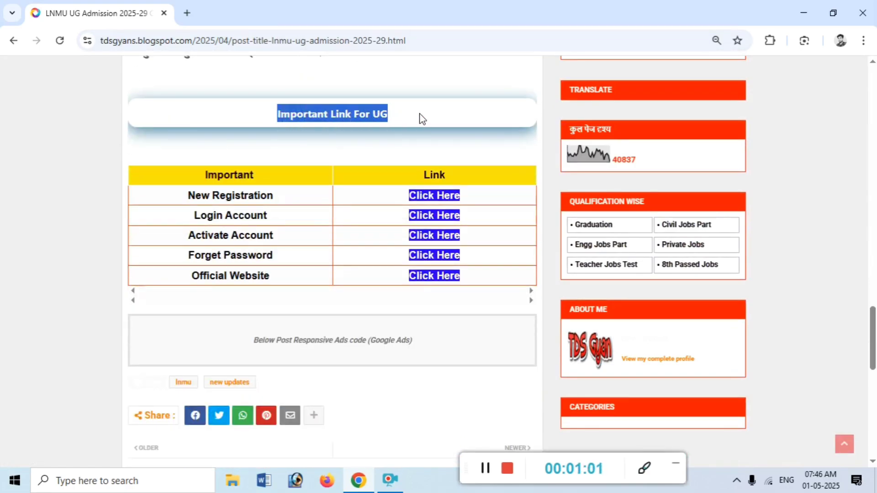
{"action": "left_click_drag", "start_coordinate": [185, 196], "coordinate": [386, 206]}
{"action": "left_click", "coordinate": [386, 205]}
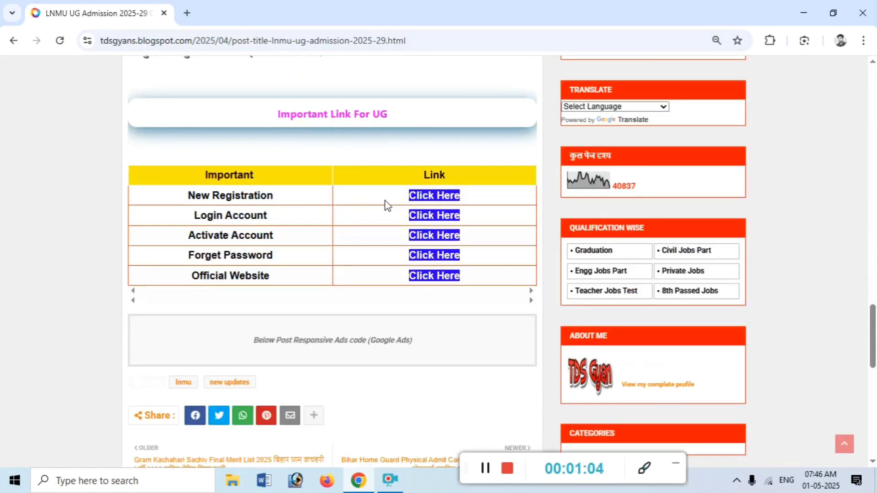
{"action": "left_click", "coordinate": [434, 196]}
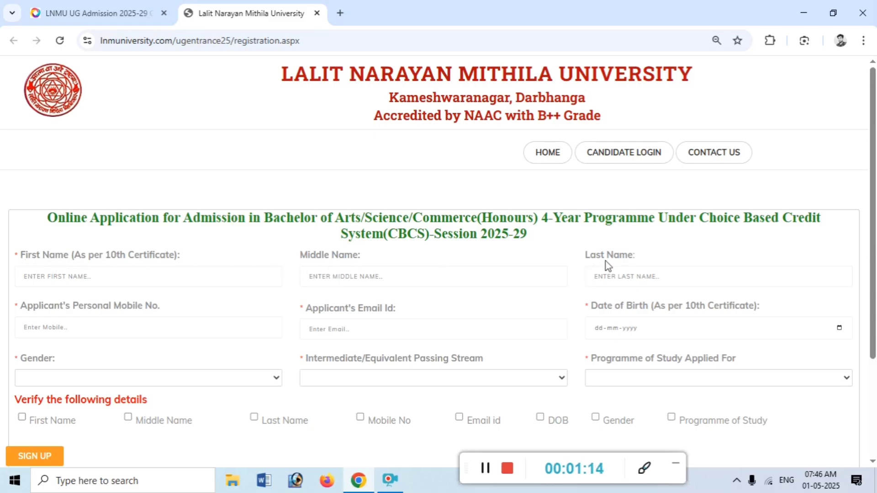
{"action": "left_click", "coordinate": [550, 161]}
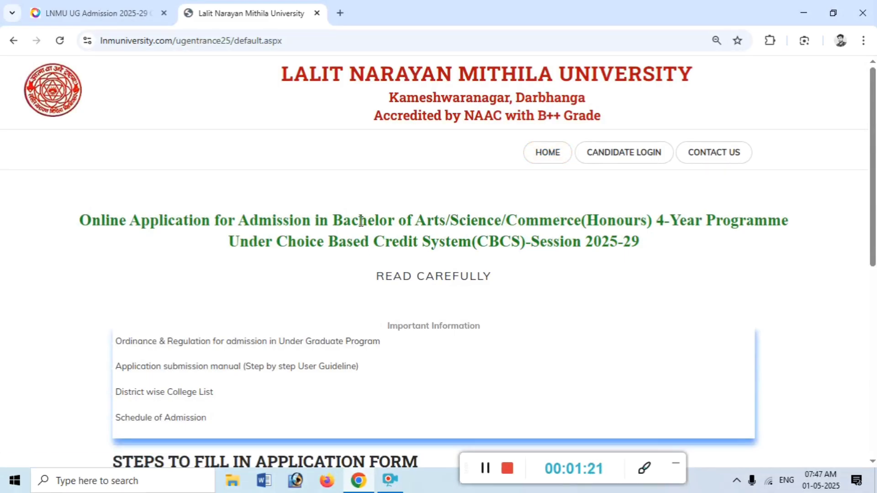
{"action": "scroll", "coordinate": [470, 199], "scroll_direction": "down", "scroll_amount": 8}
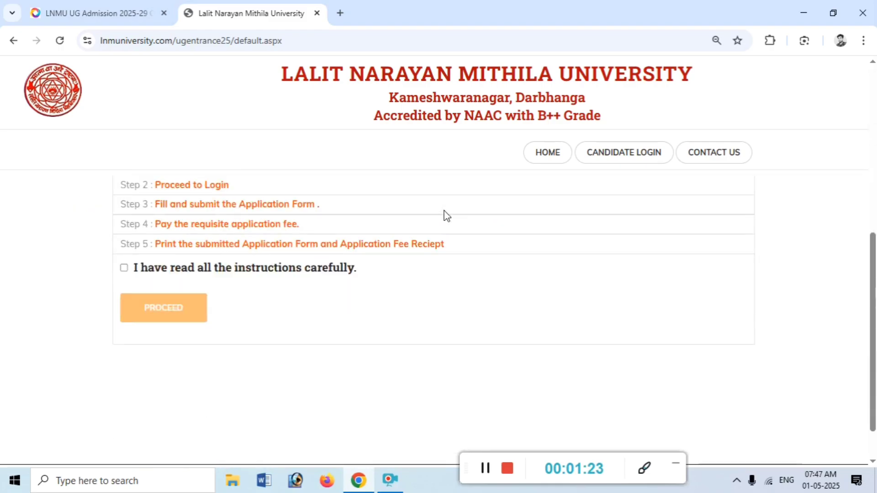
{"action": "left_click", "coordinate": [124, 268]}
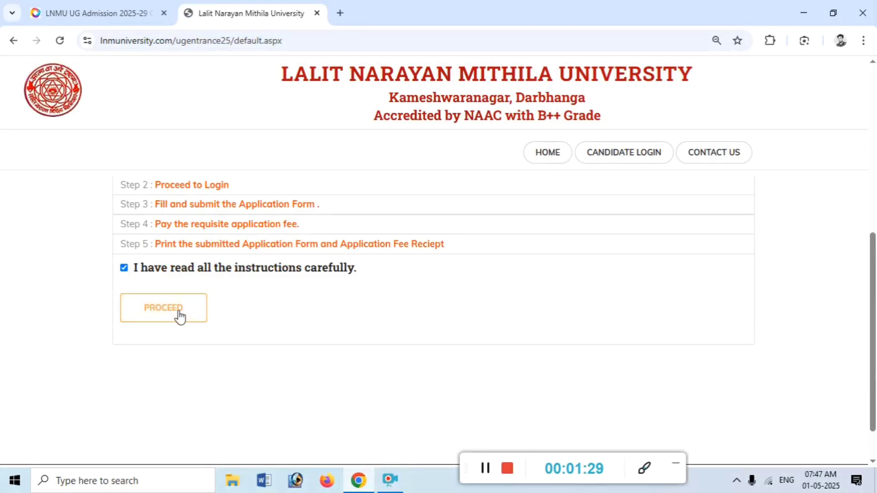
{"action": "left_click", "coordinate": [179, 312]}
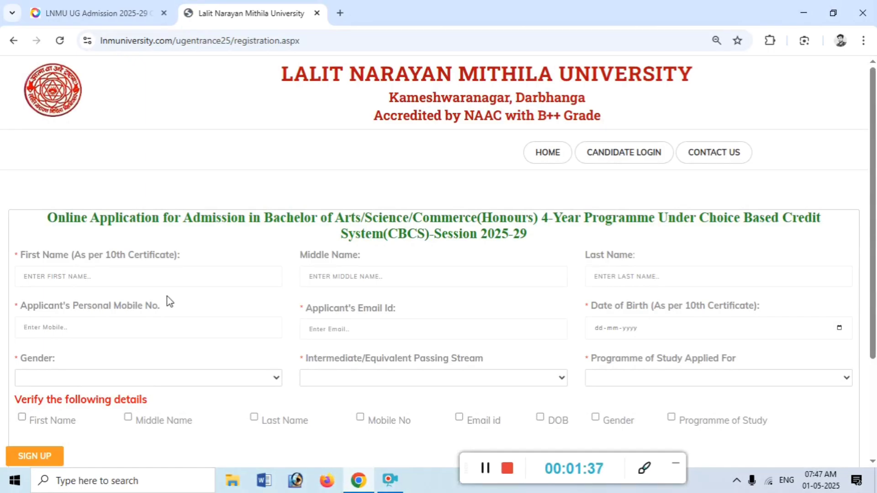
Enter the applicant's first, middle and last names as per the 10th certificate
{"action": "left_click", "coordinate": [119, 274]}
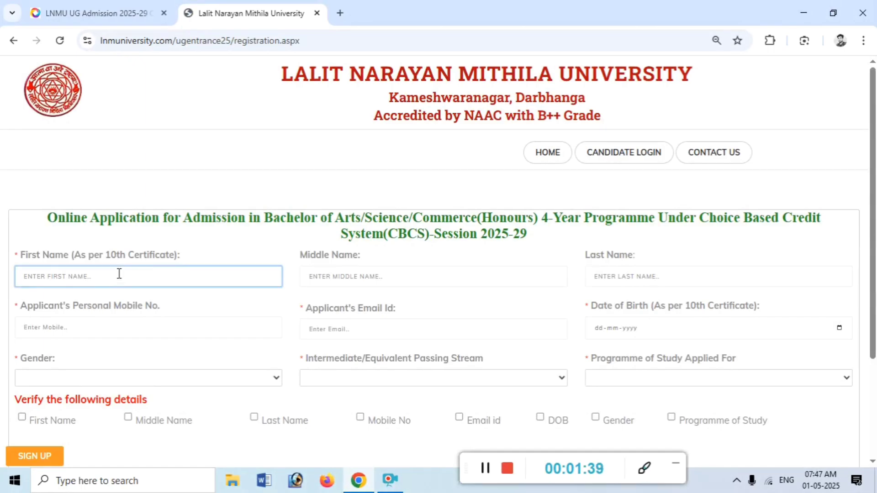
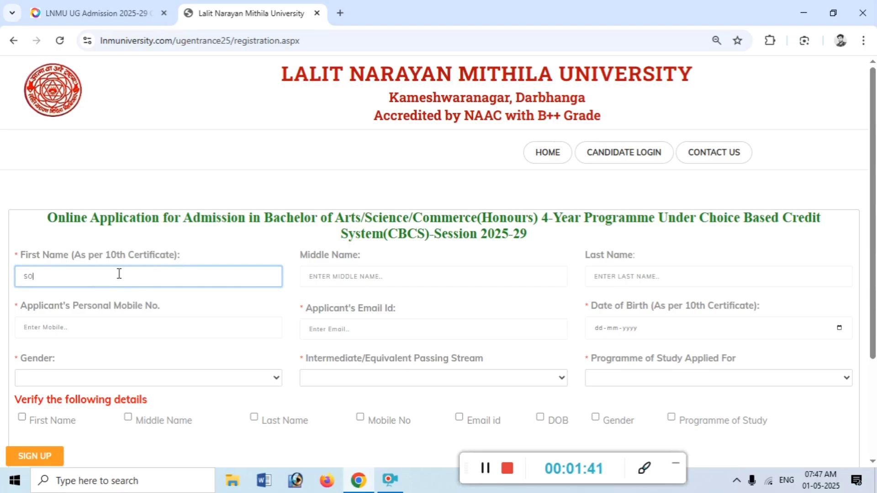
{"action": "left_click", "coordinate": [366, 276]}
{"action": "type", "text": "ku"}
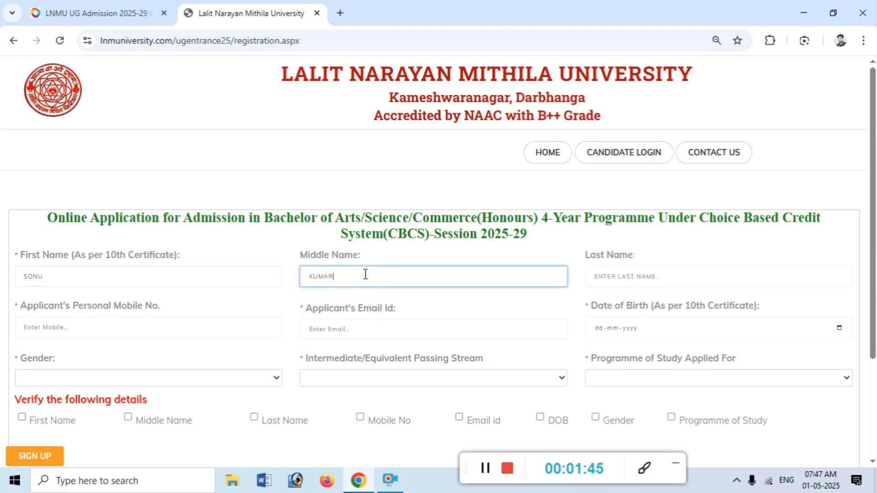
{"action": "key", "text": "Tab"}
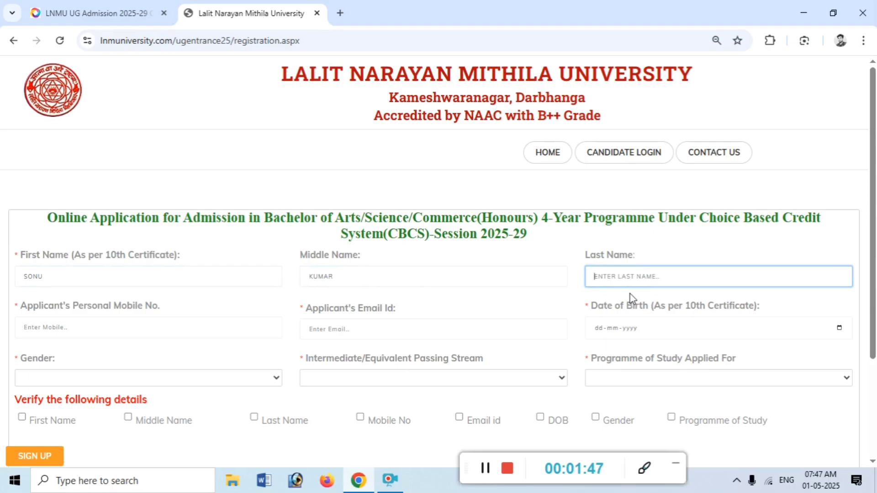
{"action": "type", "text": "shar"}
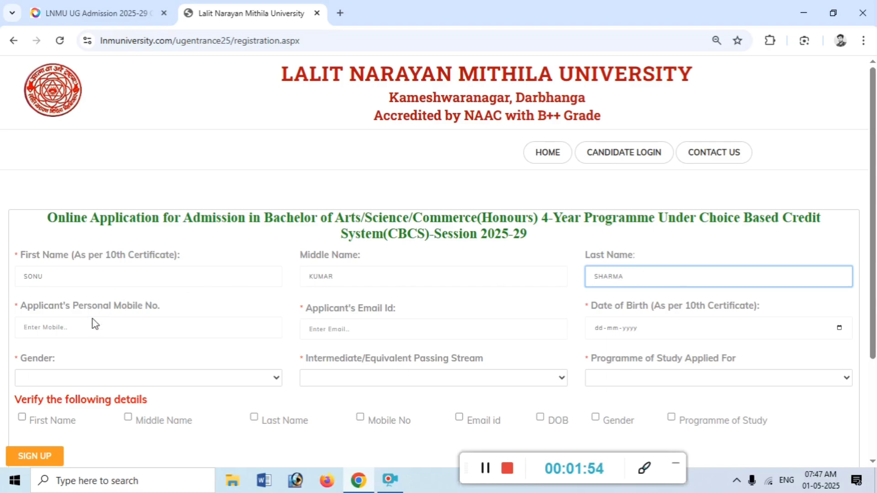
{"action": "left_click", "coordinate": [76, 322]}
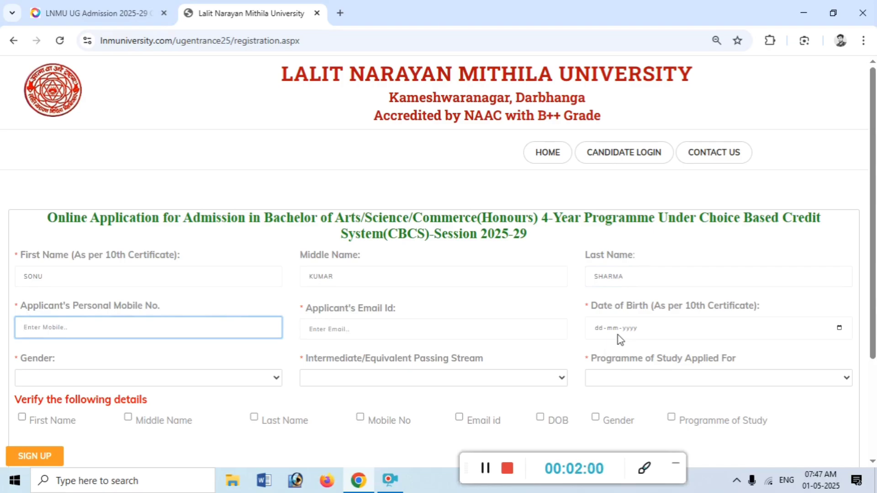
Set gender to Male, passing stream to Science and programme to Bachelor of Arts (Hons)
{"action": "left_click", "coordinate": [55, 383]}
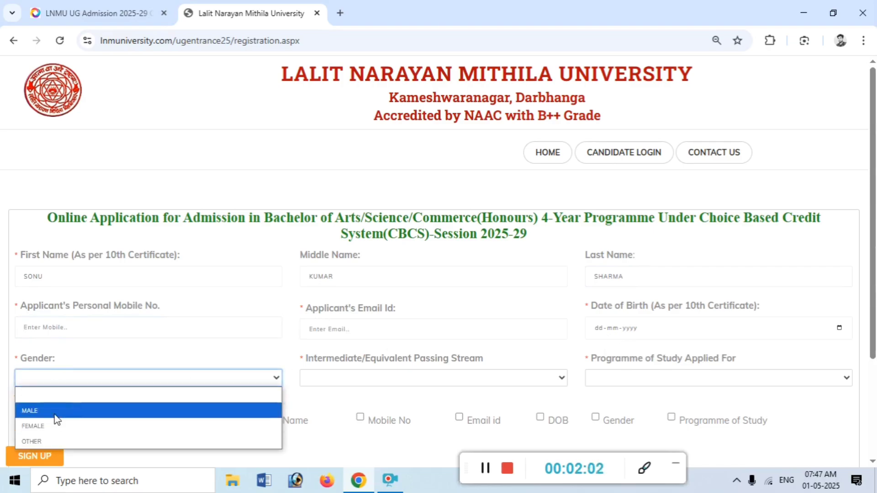
{"action": "left_click", "coordinate": [54, 412]}
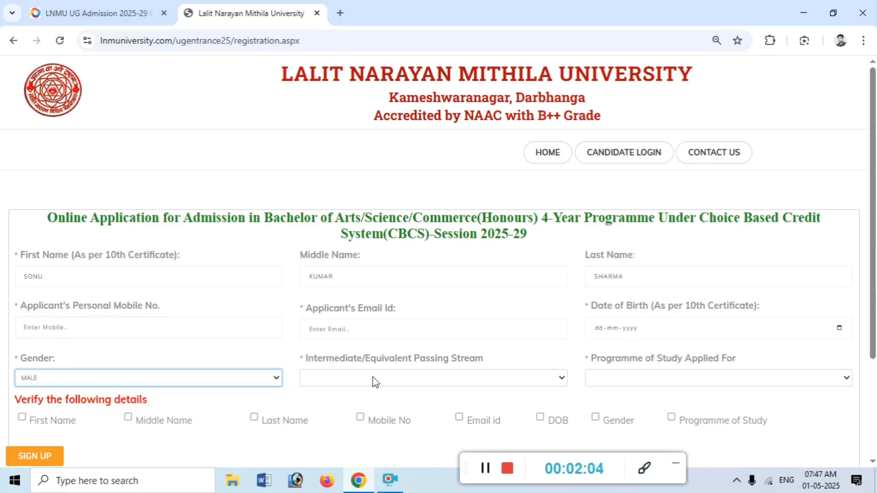
{"action": "left_click", "coordinate": [386, 376]}
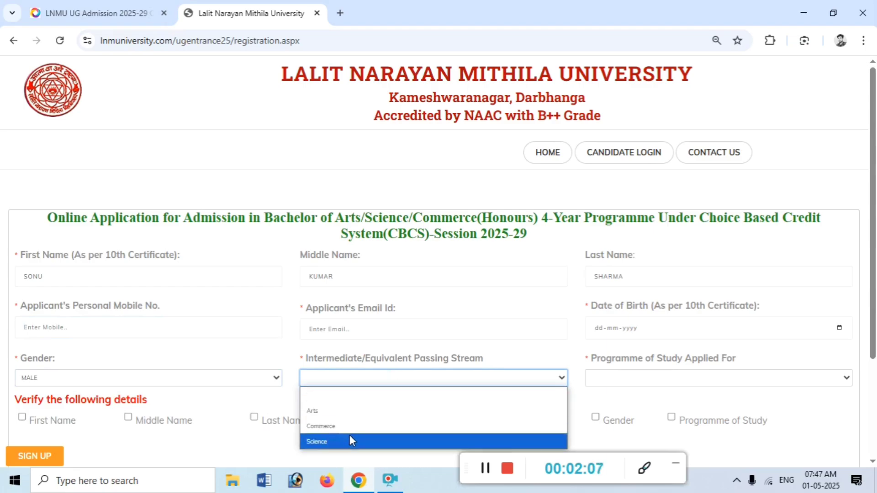
{"action": "left_click", "coordinate": [330, 443]}
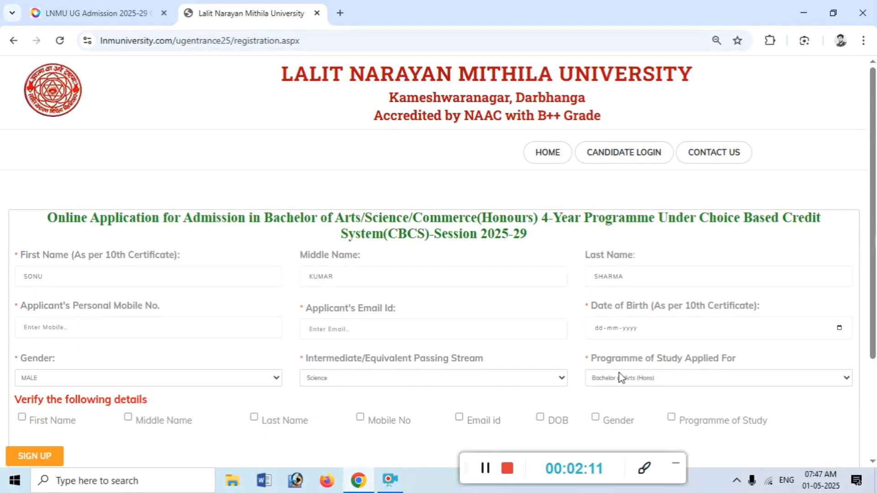
{"action": "left_click", "coordinate": [675, 376]}
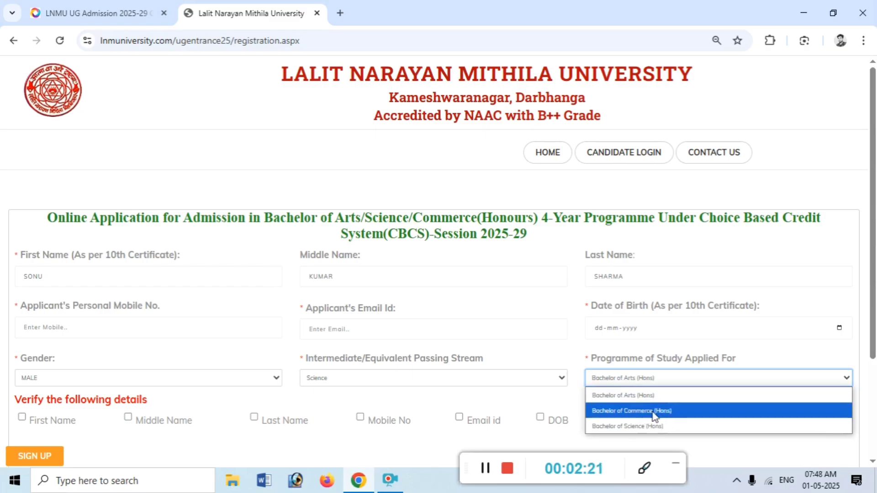
{"action": "left_click", "coordinate": [610, 396]}
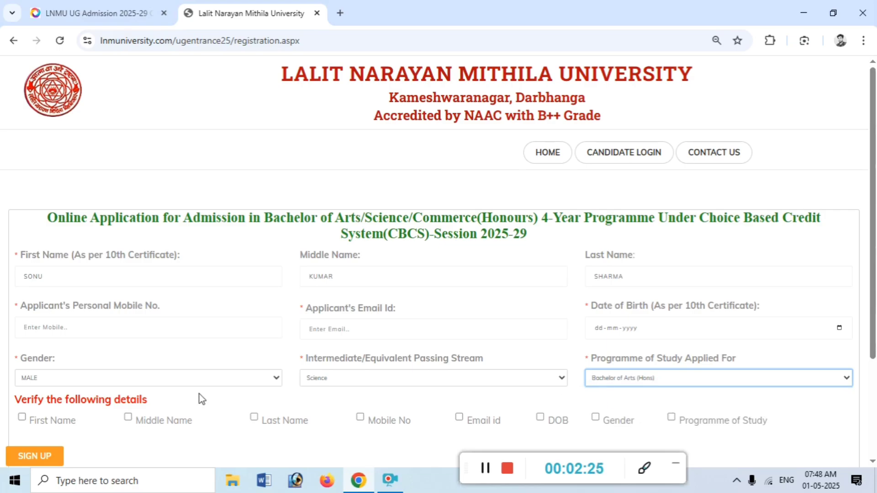
Tick every confirmation box under 'Verify the following details'
{"action": "left_click", "coordinate": [23, 418]}
{"action": "left_click", "coordinate": [128, 418]}
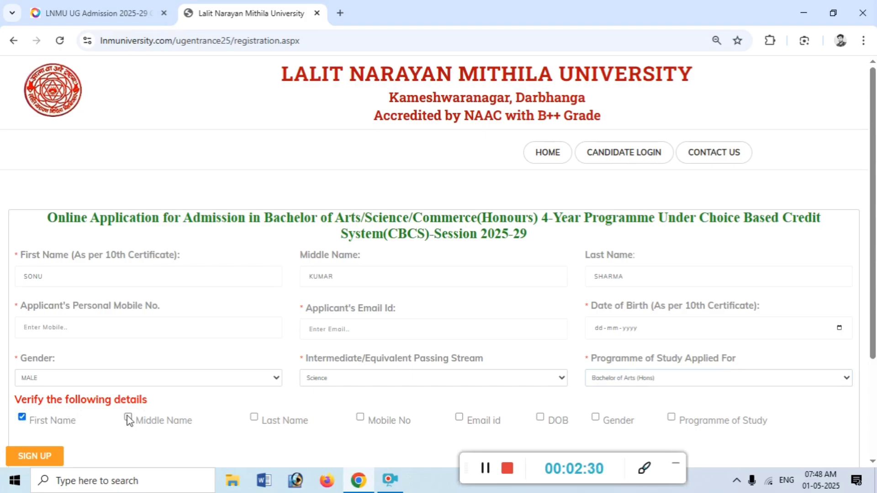
{"action": "left_click", "coordinate": [254, 418]}
{"action": "left_click", "coordinate": [540, 418]}
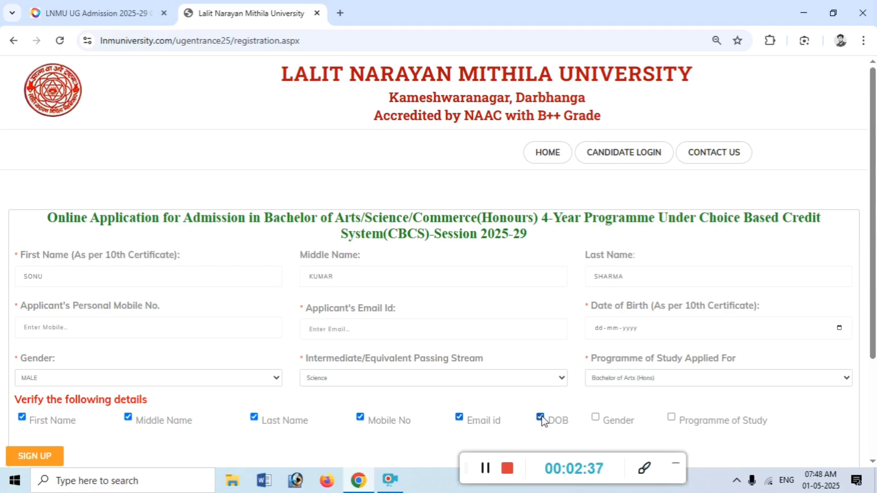
{"action": "left_click", "coordinate": [595, 418]}
{"action": "left_click", "coordinate": [671, 418]}
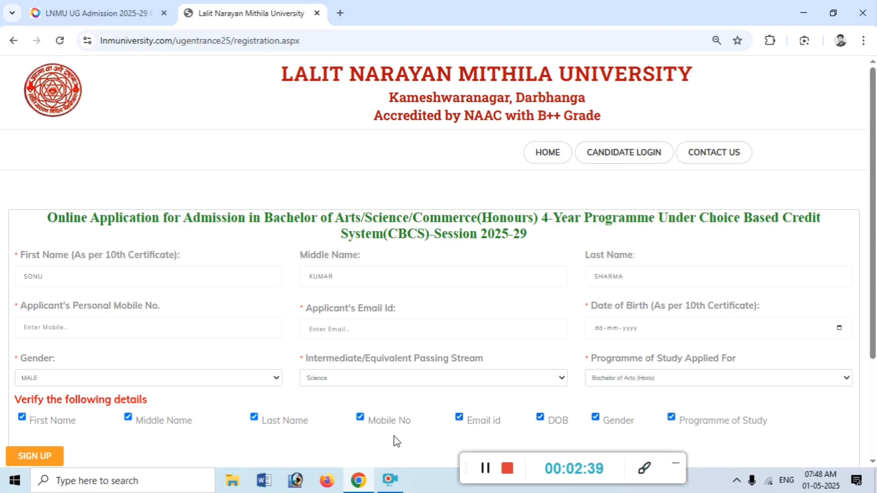
{"action": "left_click", "coordinate": [51, 453]}
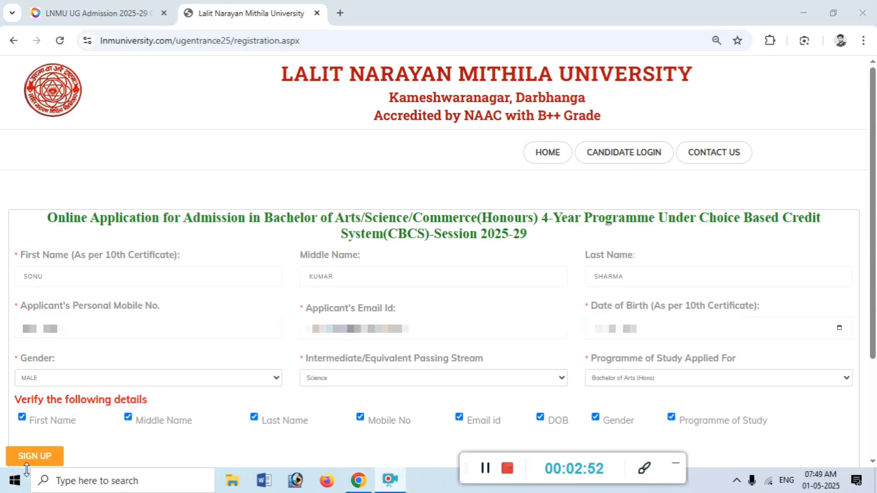
Sign up, acknowledge the success alert, and verify the e-mail with the emailed code
{"action": "left_click", "coordinate": [39, 457]}
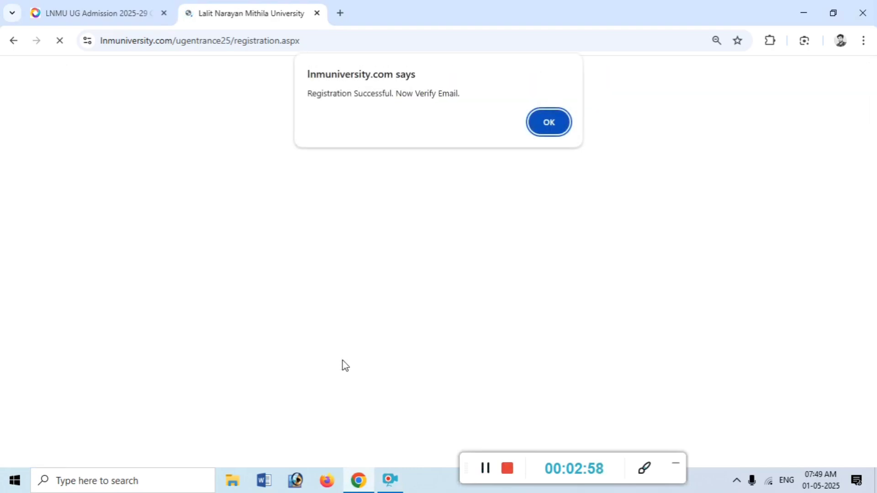
{"action": "left_click", "coordinate": [546, 135]}
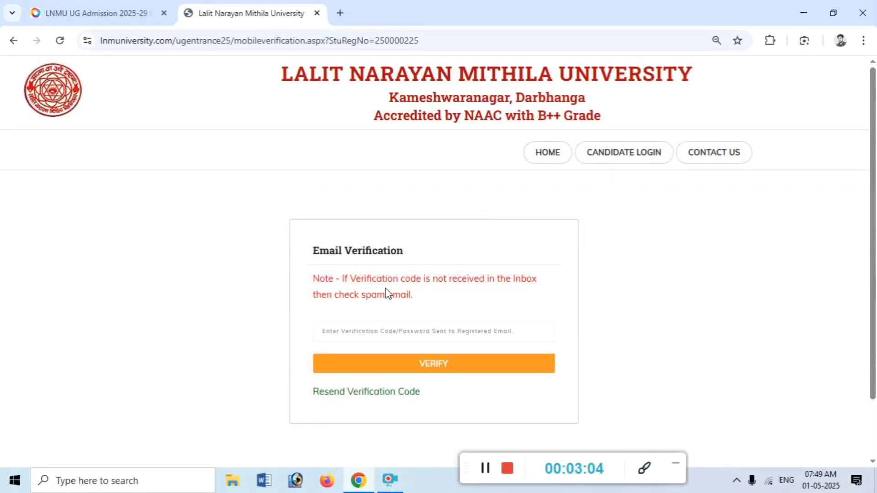
{"action": "left_click", "coordinate": [371, 340]}
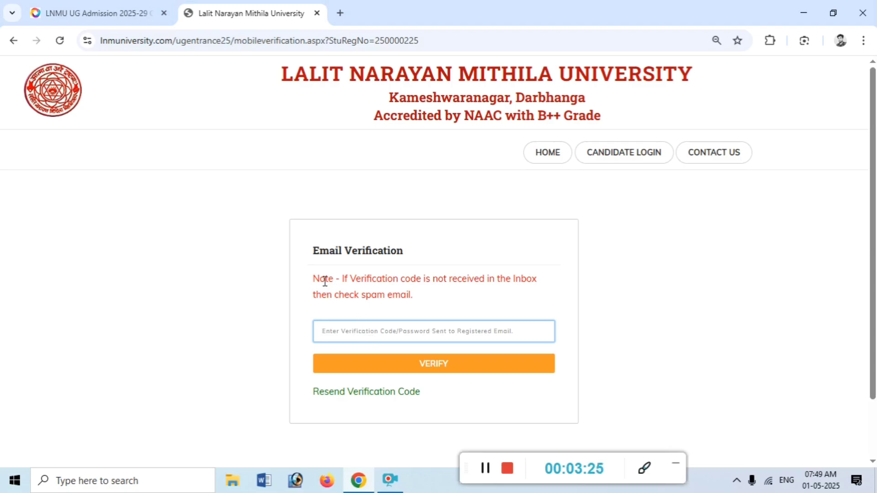
{"action": "left_click_drag", "start_coordinate": [302, 251], "coordinate": [402, 251]}
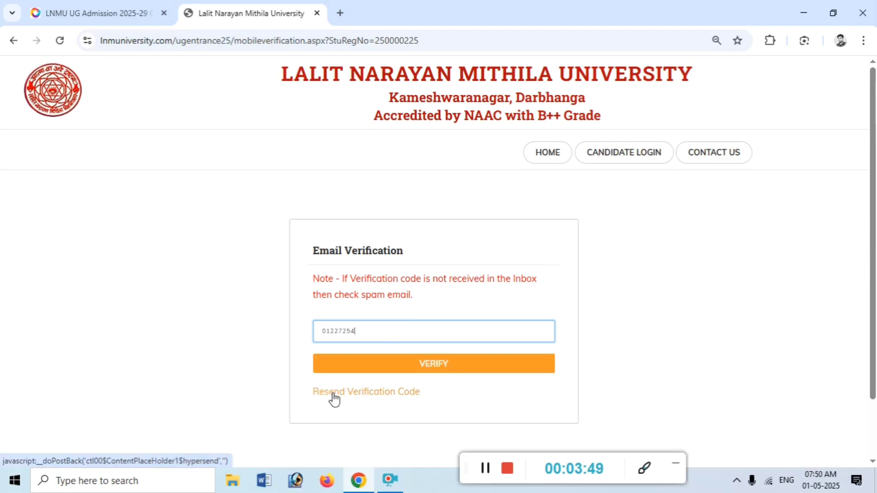
{"action": "left_click", "coordinate": [439, 366]}
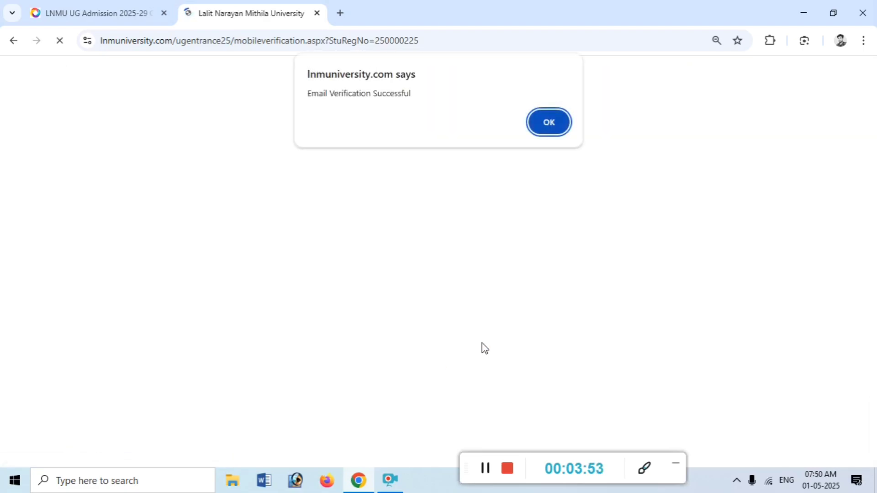
{"action": "left_click_drag", "start_coordinate": [310, 93], "coordinate": [469, 97]}
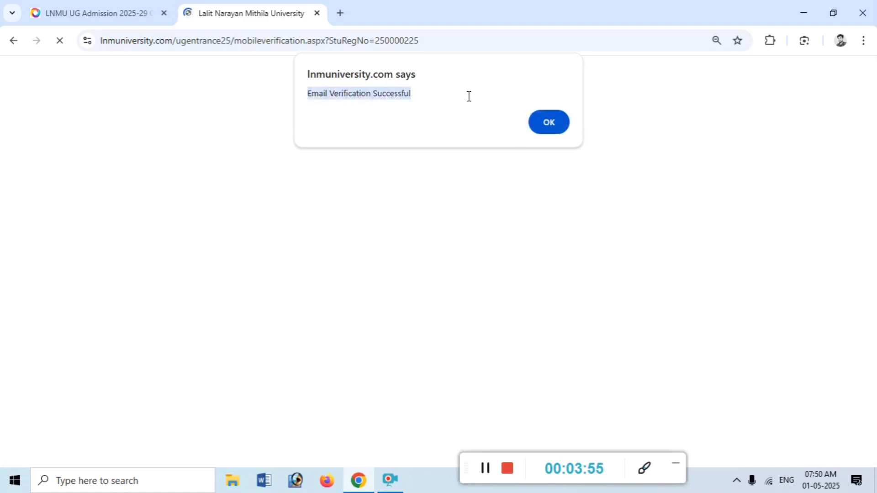
Dismiss the verification alert and review the basic details showing Bachelor of Arts (Hons)
{"action": "left_click", "coordinate": [550, 121]}
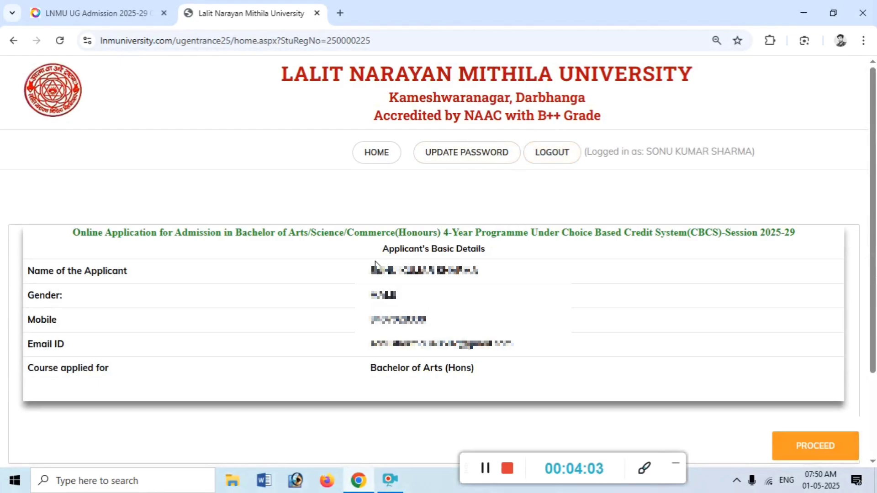
{"action": "left_click_drag", "start_coordinate": [372, 253], "coordinate": [503, 380]}
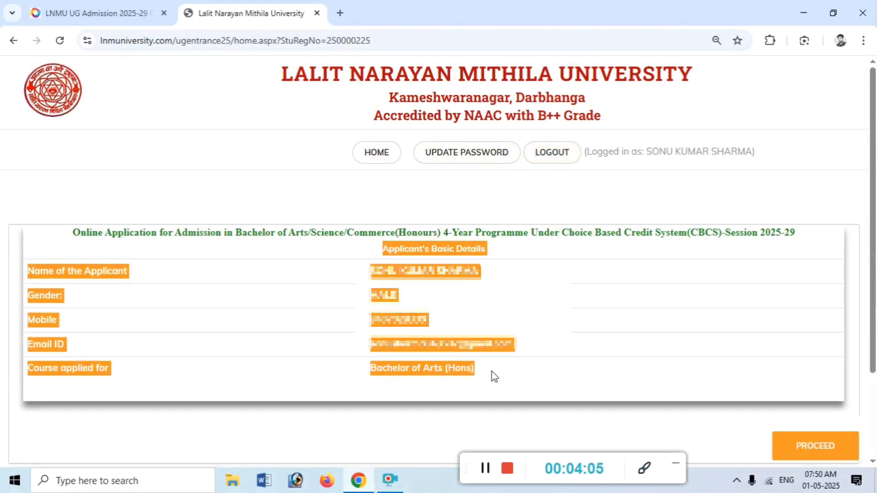
{"action": "left_click", "coordinate": [604, 366]}
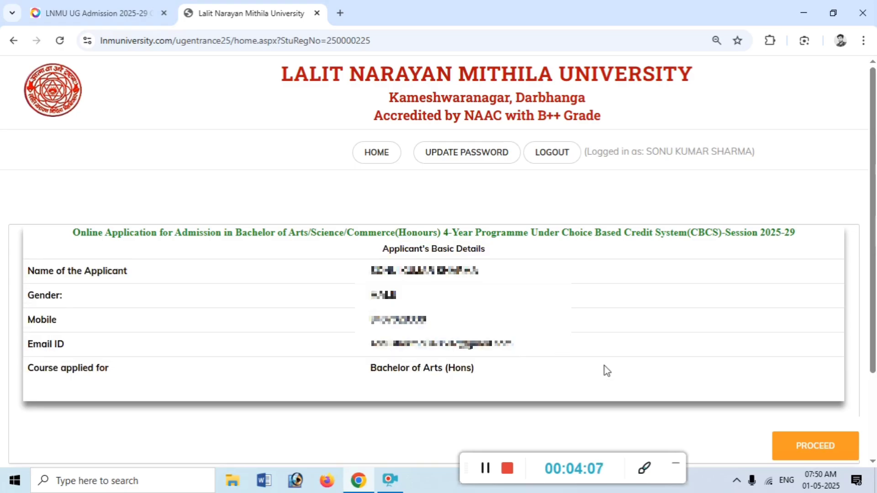
On the Personal Details form, enter the father's and mother's names
{"action": "left_click", "coordinate": [816, 446]}
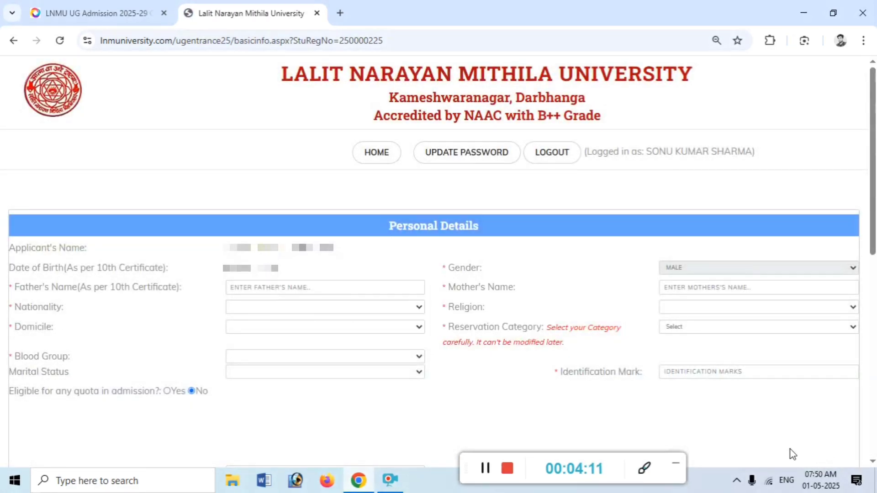
{"action": "left_click_drag", "start_coordinate": [43, 287], "coordinate": [157, 288]}
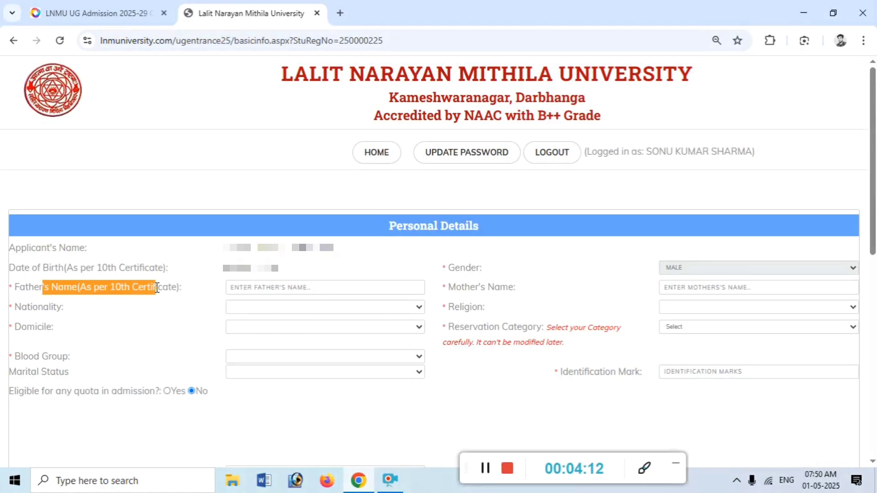
{"action": "left_click", "coordinate": [238, 289]}
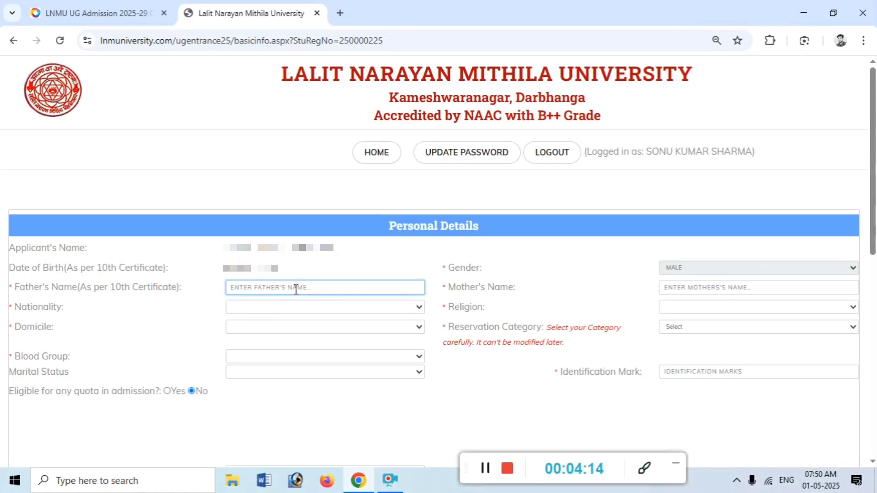
{"action": "left_click", "coordinate": [678, 287]}
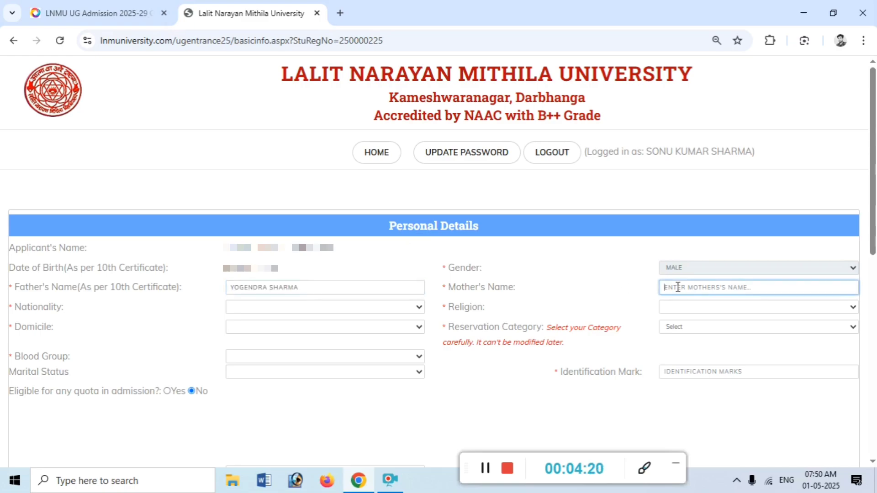
Set nationality to INDIAN, religion to HINDUISM and domicile to BIHAR
{"action": "left_click", "coordinate": [273, 290]}
{"action": "left_click", "coordinate": [269, 307]}
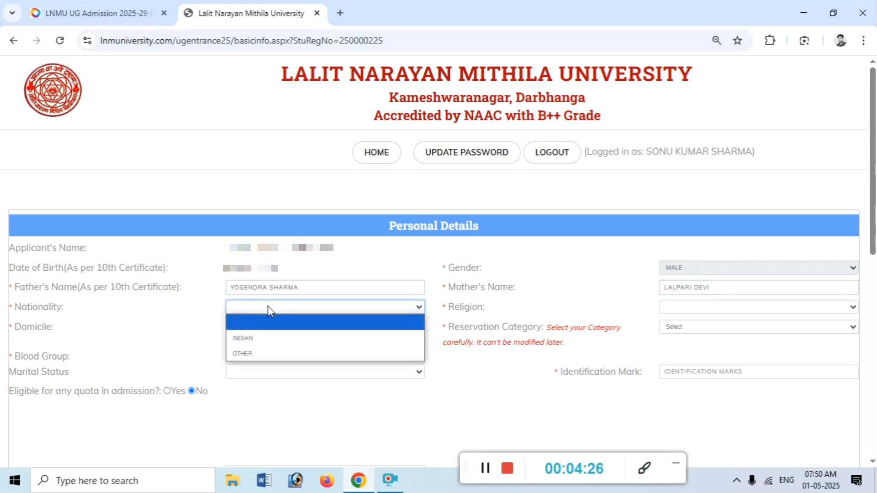
{"action": "left_click", "coordinate": [262, 338]}
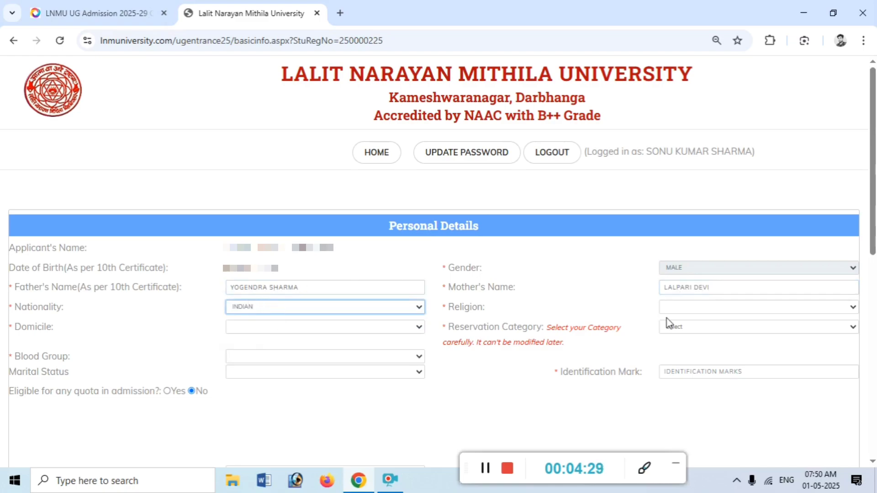
{"action": "left_click", "coordinate": [679, 310]}
{"action": "left_click", "coordinate": [690, 333]}
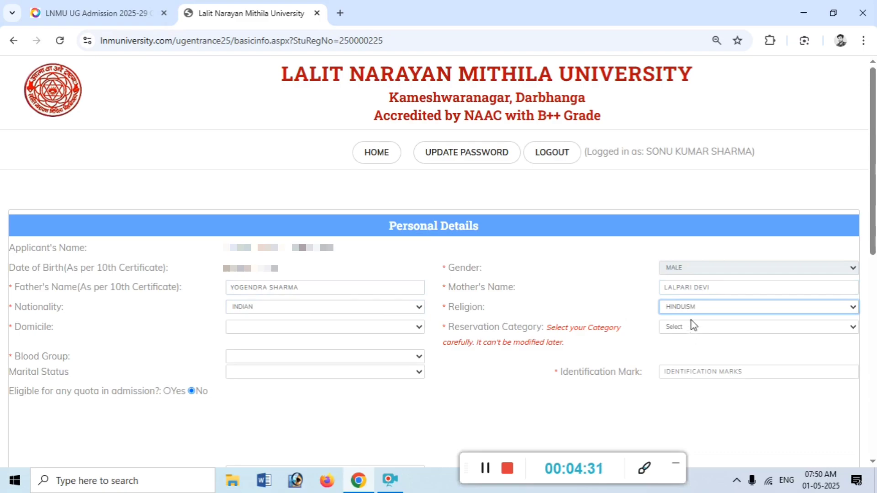
{"action": "left_click", "coordinate": [271, 330]}
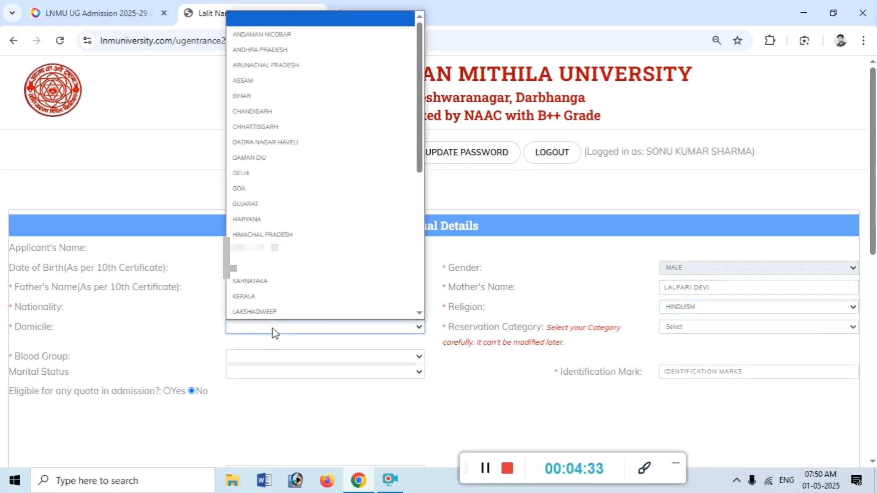
{"action": "left_click", "coordinate": [260, 95]}
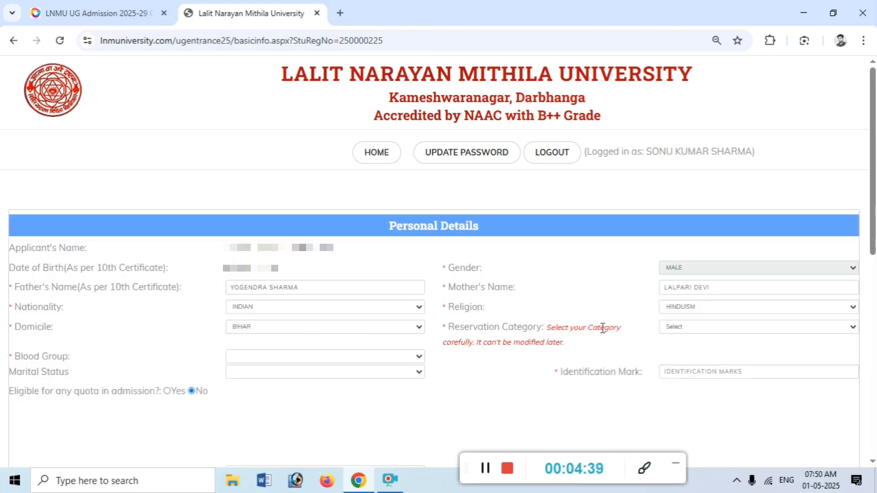
Choose category EBC, blood group NOT KNOWN, status Unmarried, and start describing the mole
{"action": "left_click", "coordinate": [739, 328]}
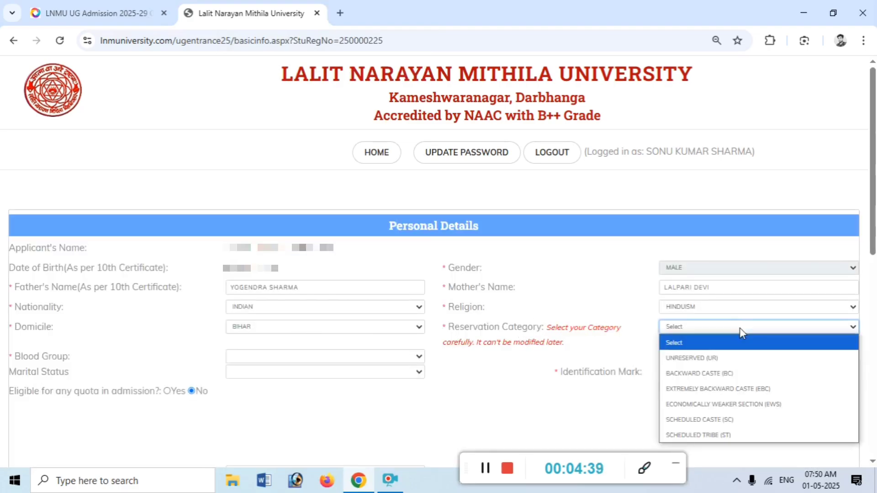
{"action": "left_click", "coordinate": [744, 389]}
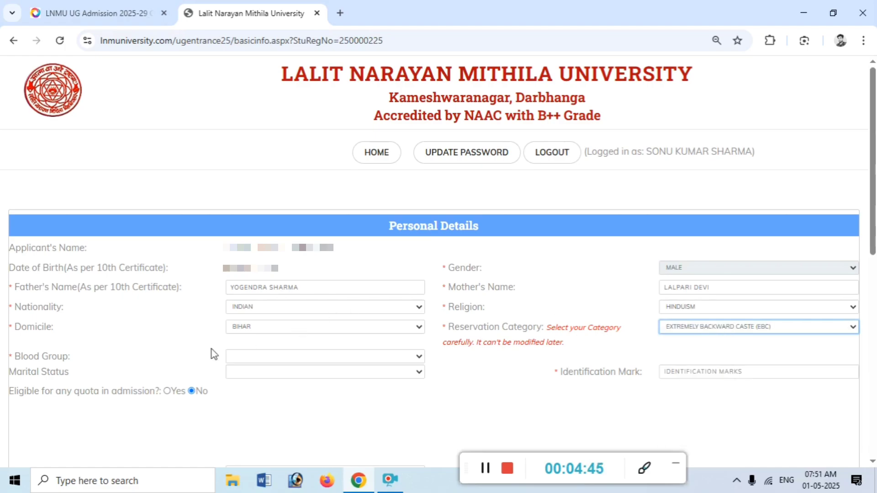
{"action": "left_click", "coordinate": [243, 357]}
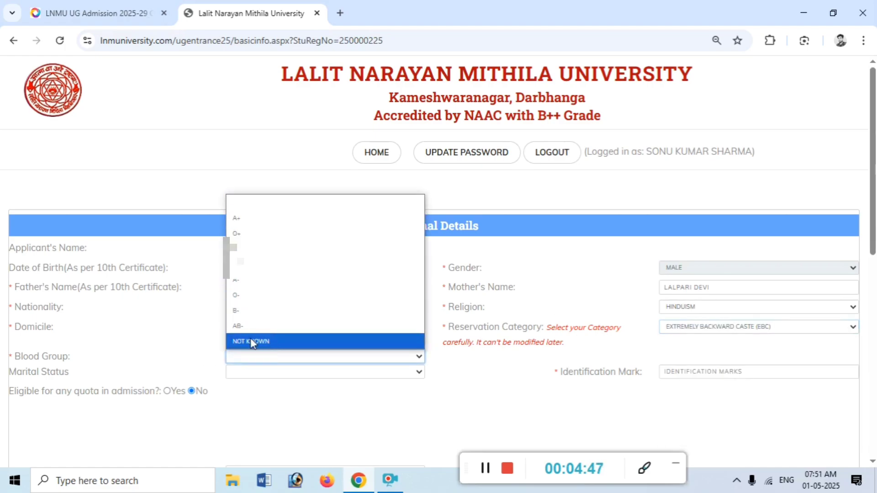
{"action": "left_click", "coordinate": [252, 341]}
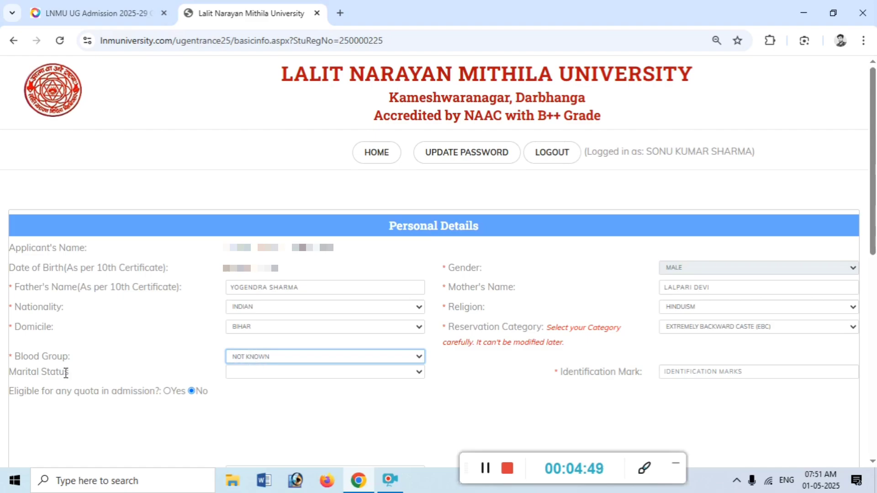
{"action": "left_click", "coordinate": [266, 373]}
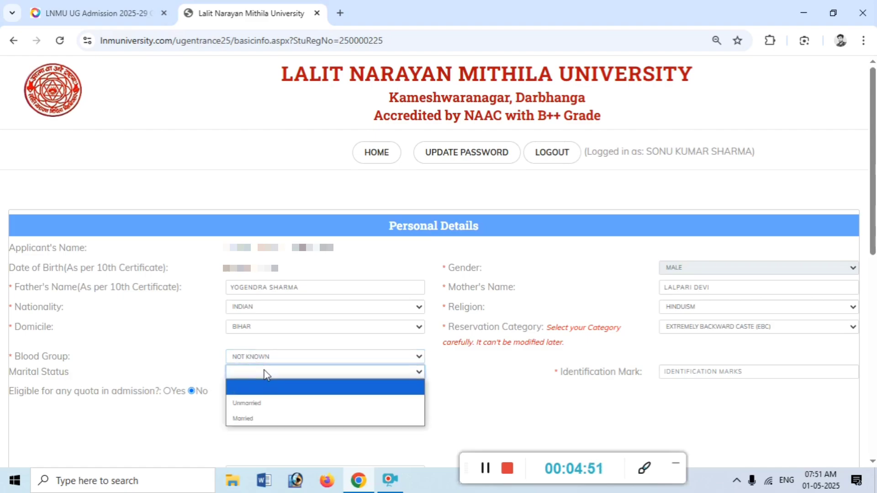
{"action": "left_click", "coordinate": [262, 402]}
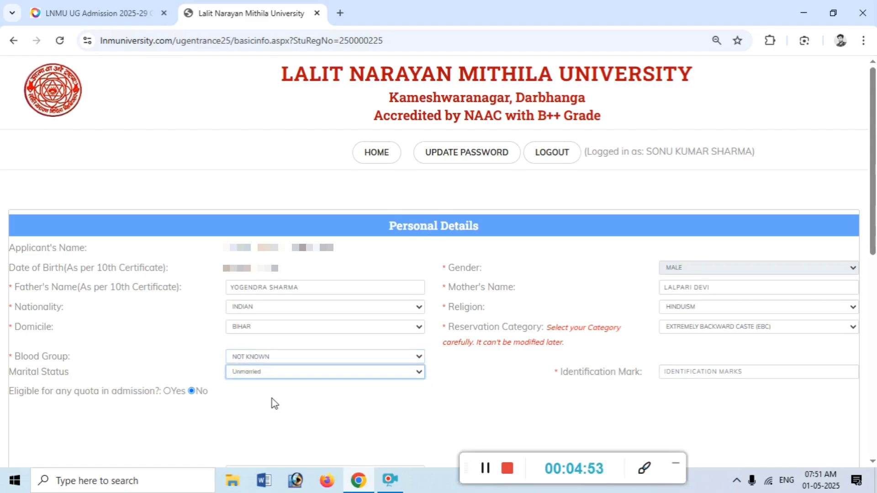
{"action": "left_click", "coordinate": [693, 377]}
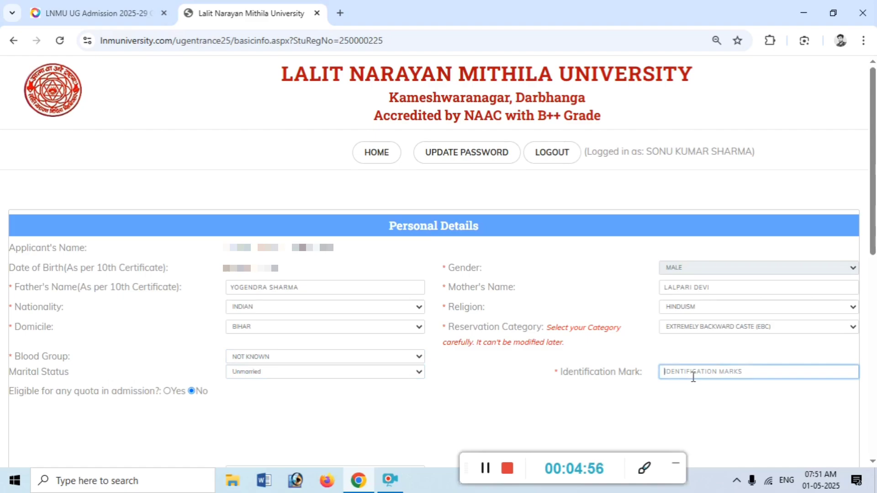
{"action": "type", "text": "A MOLE ONT "}
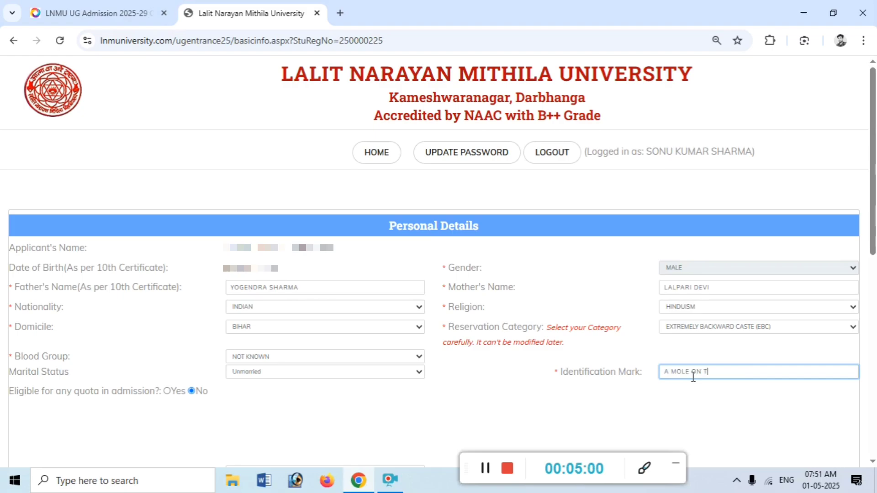
{"action": "type", "text": "HE"}
Set Divyang to No, identity proof to Aadhar, and start replacing the document number
{"action": "scroll", "coordinate": [394, 411], "scroll_direction": "down", "scroll_amount": 5}
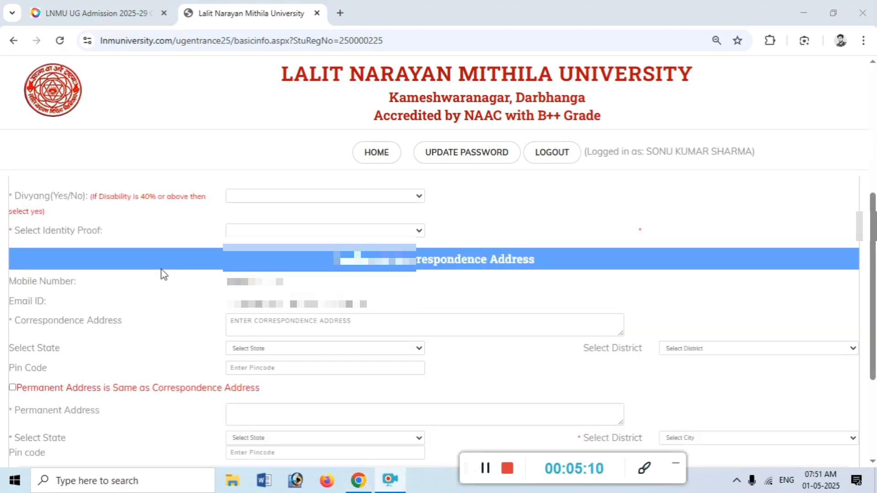
{"action": "left_click", "coordinate": [284, 199]}
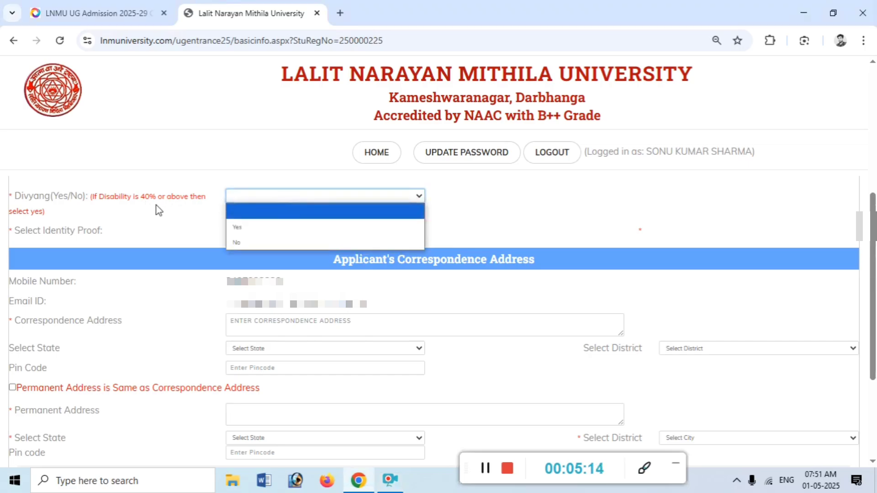
{"action": "left_click", "coordinate": [240, 242]}
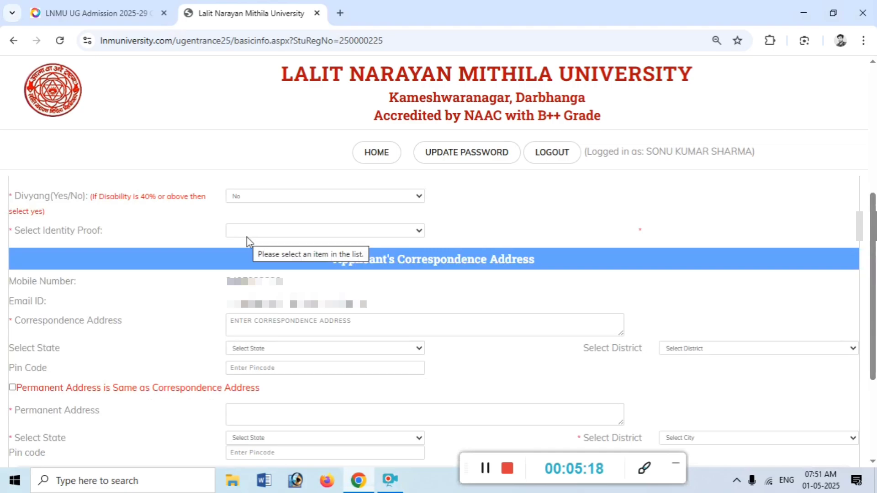
{"action": "left_click", "coordinate": [246, 237]}
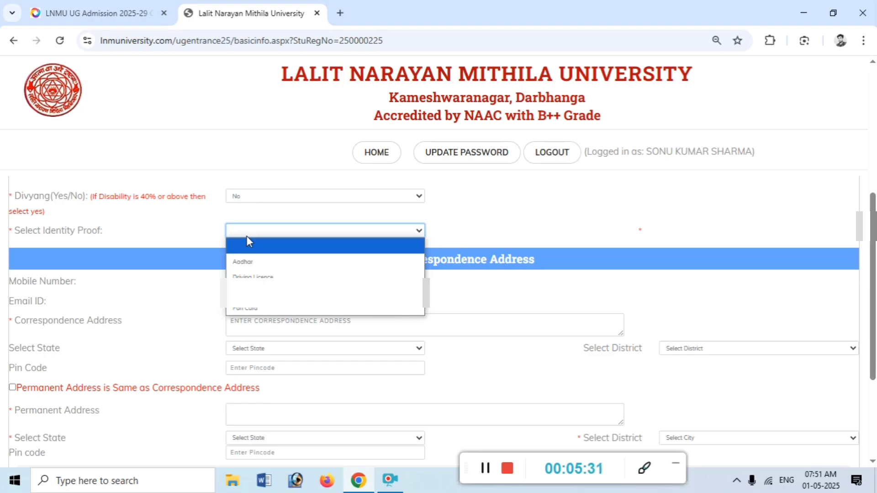
{"action": "left_click", "coordinate": [266, 259]}
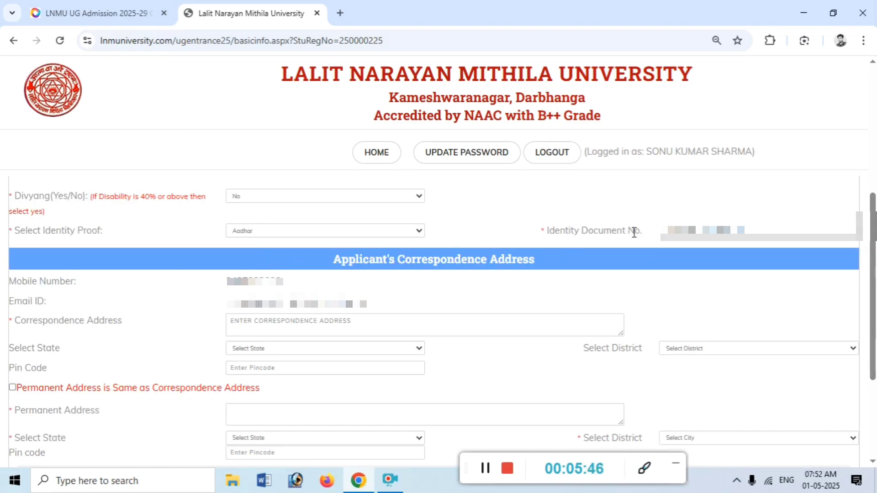
{"action": "double_click", "coordinate": [684, 231]}
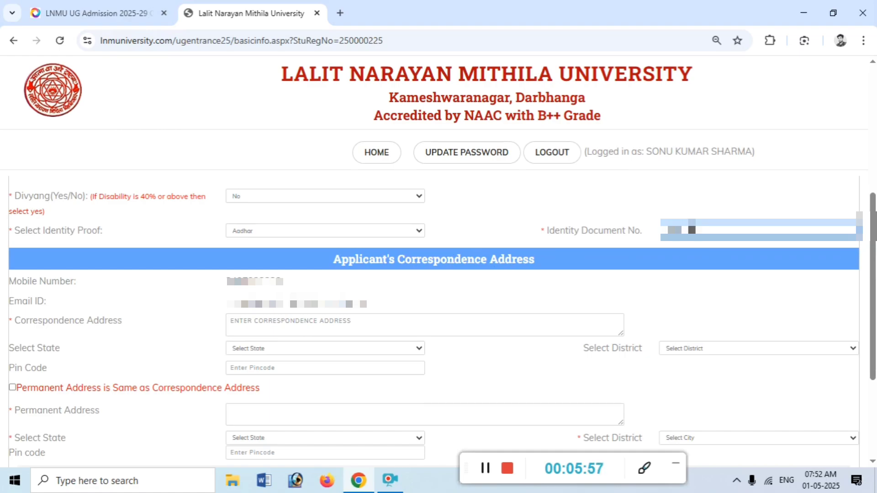
{"action": "type", "text": "0"}
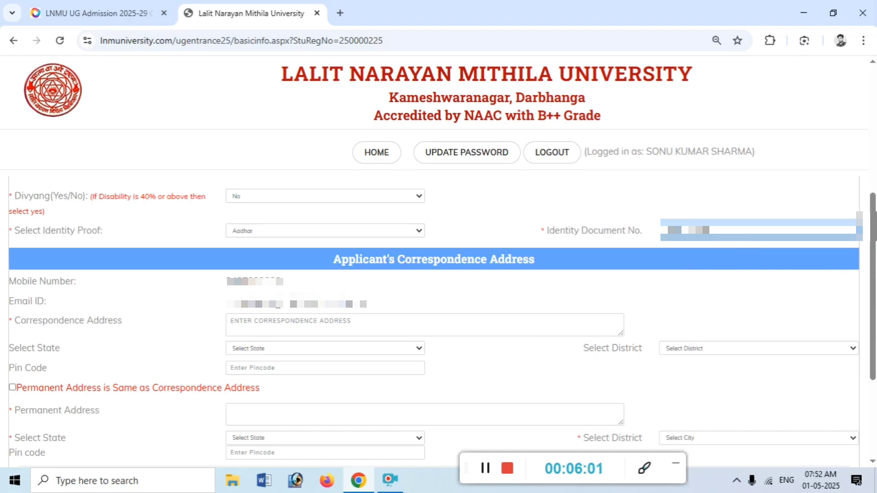
Point out the pre-filled mobile and e-mail, then start the Correspondence Address field
{"action": "left_click_drag", "start_coordinate": [334, 262], "coordinate": [537, 271]}
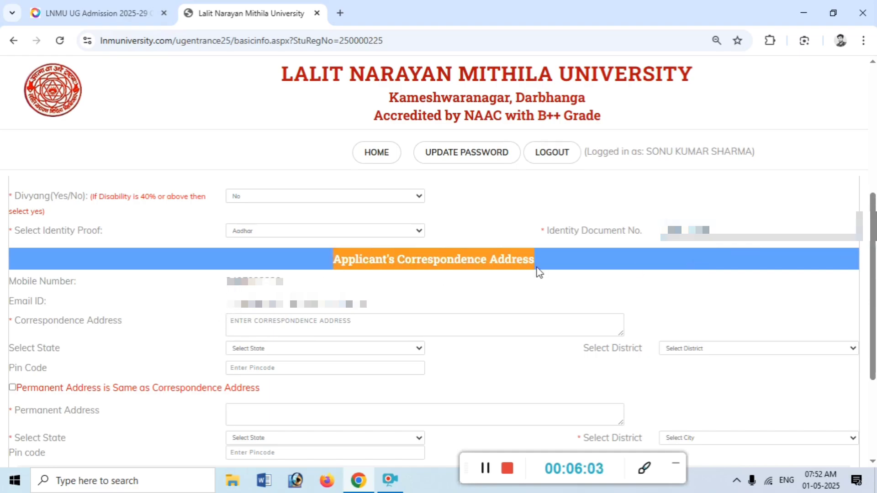
{"action": "left_click_drag", "start_coordinate": [234, 282], "coordinate": [284, 276]}
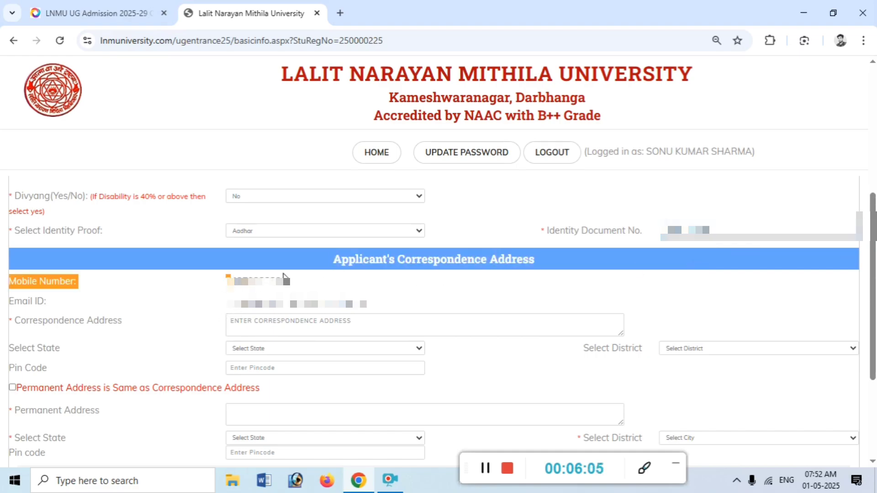
{"action": "left_click_drag", "start_coordinate": [235, 302], "coordinate": [308, 302]}
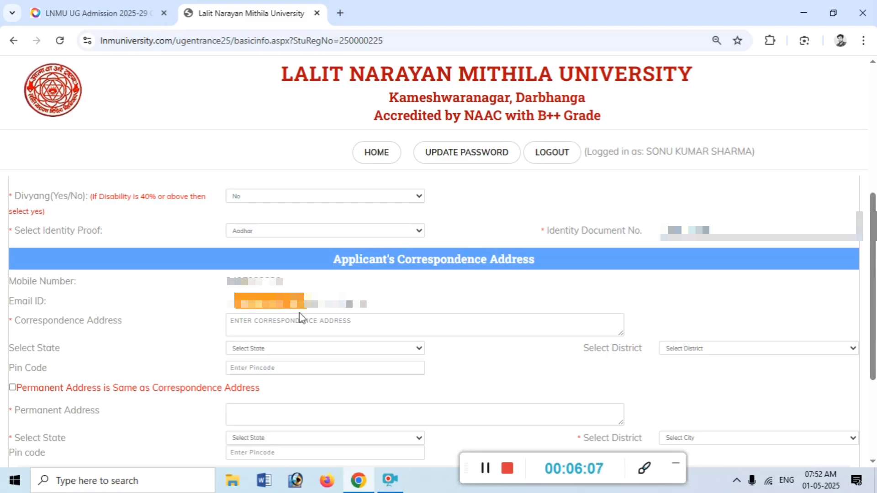
{"action": "left_click", "coordinate": [291, 323]}
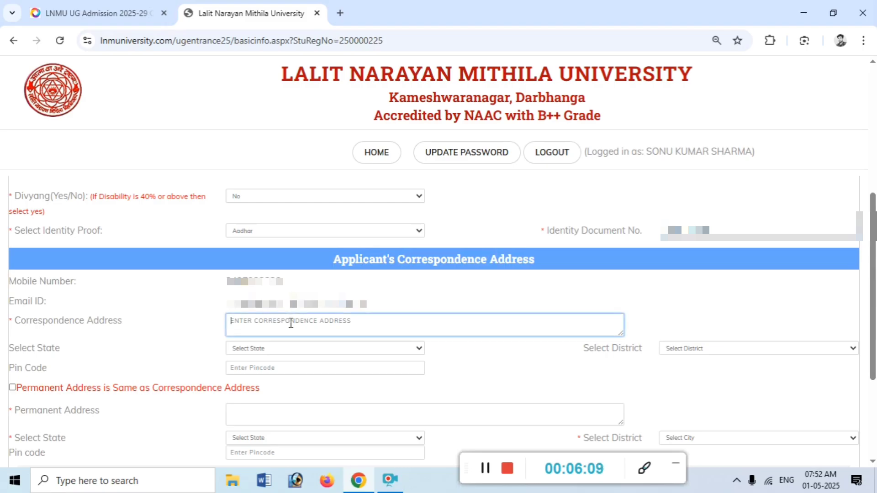
Type the 'VILL-' address prefix, then launch Notepad from Start and maximize it
{"action": "type", "text": "VILL-"}
{"action": "key", "text": "super"}
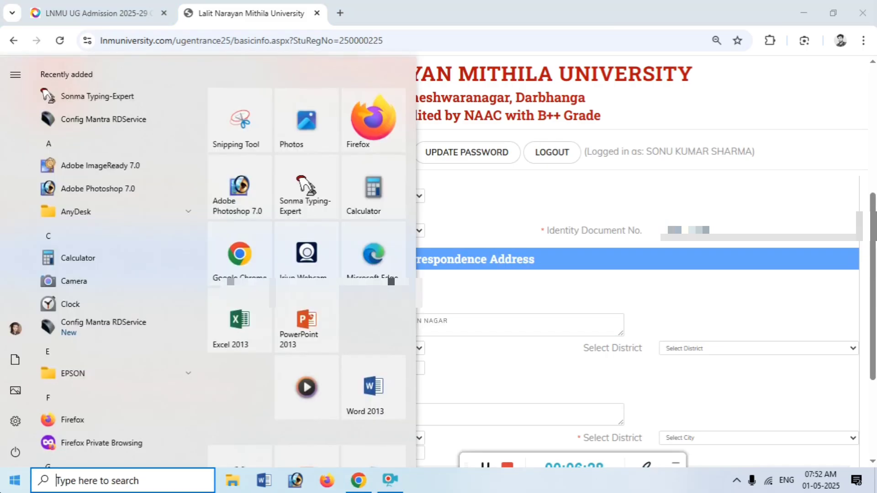
{"action": "type", "text": "NOTE"}
{"action": "key", "text": "Return"}
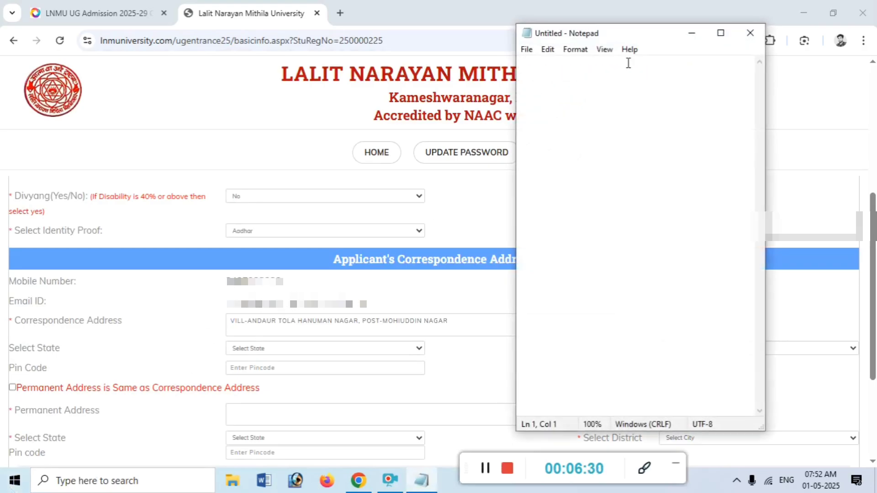
{"action": "left_click", "coordinate": [721, 34]}
Set the Notepad font size to 24 in the Font dialog
{"action": "left_click", "coordinate": [61, 22]}
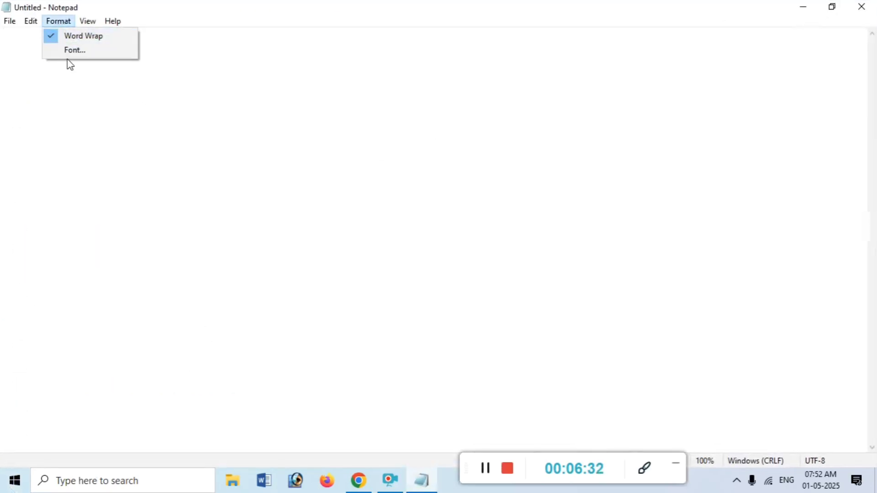
{"action": "left_click", "coordinate": [72, 62]}
{"action": "left_click", "coordinate": [64, 22]}
{"action": "left_click", "coordinate": [68, 50]}
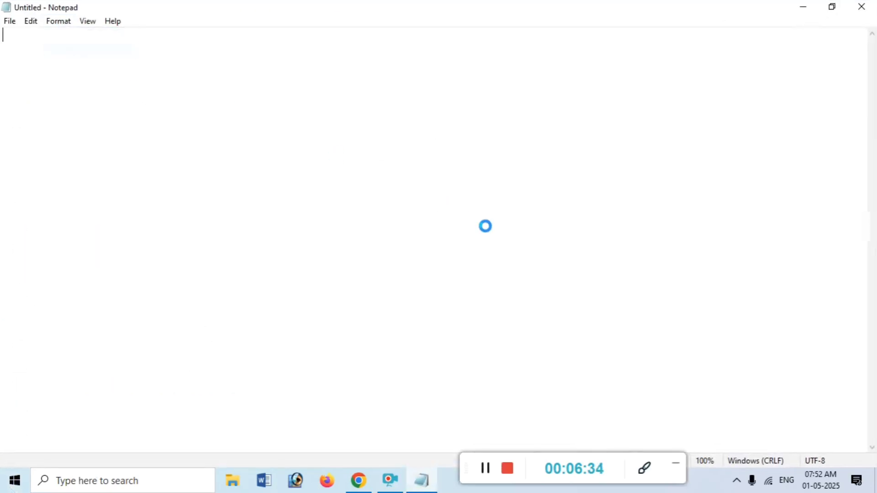
{"action": "left_click", "coordinate": [253, 201]}
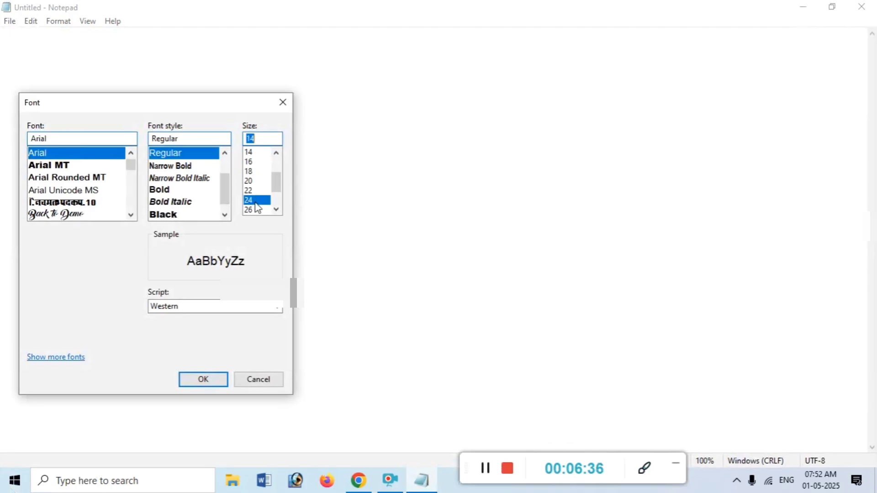
Type the applicant's full village, post, police-station and district address in Notepad, fixing typos, then minimize Notepad
{"action": "key", "text": "Return"}
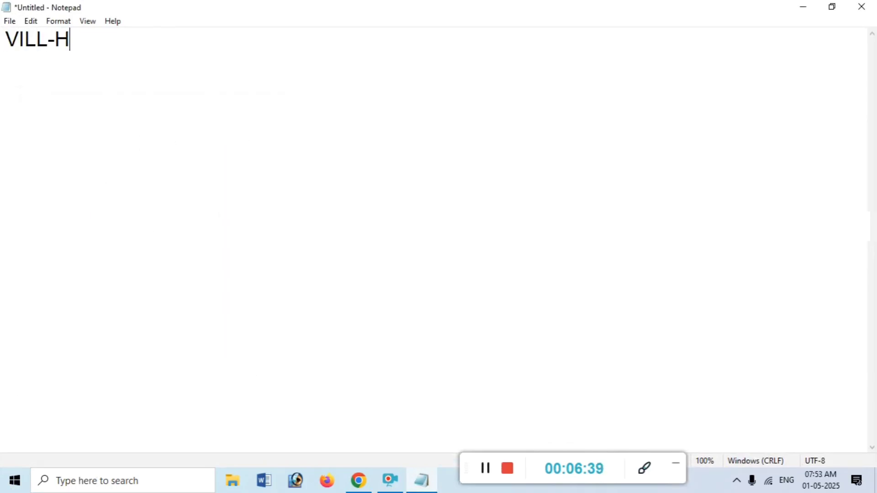
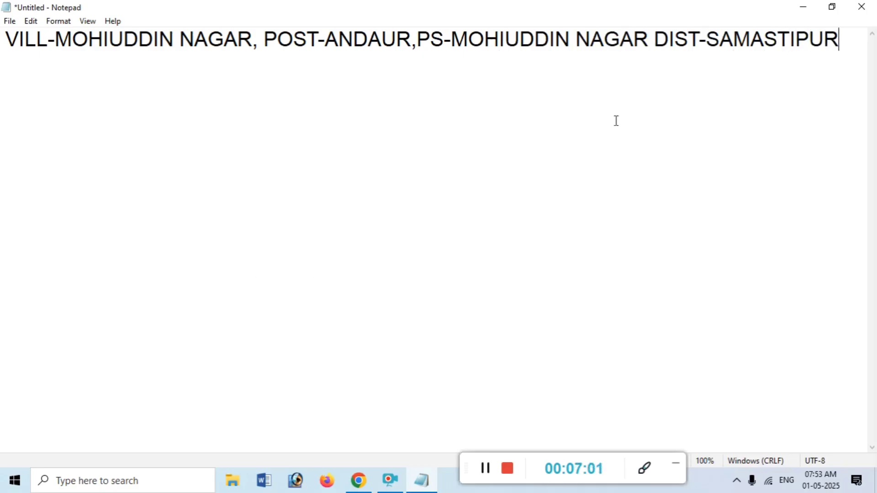
{"action": "left_click", "coordinate": [804, 10]}
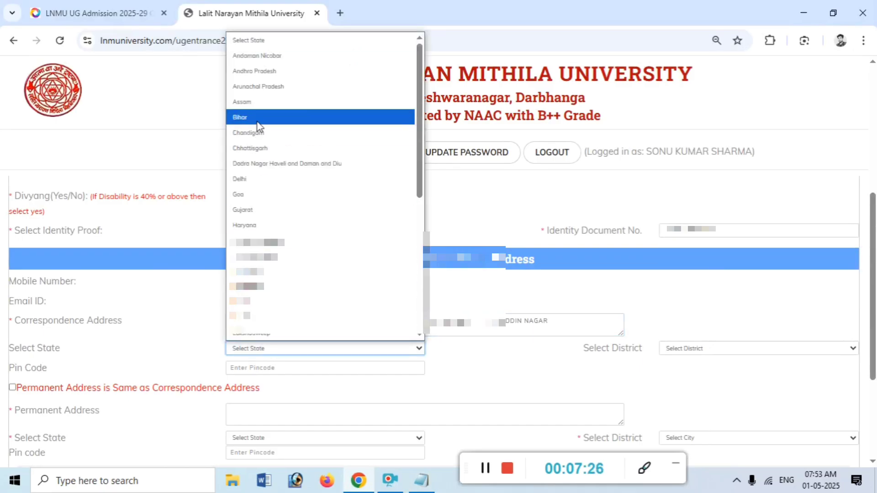
Set the correspondence address to state Bihar and district Samastipur, and enter the pin code
{"action": "left_click", "coordinate": [258, 118]}
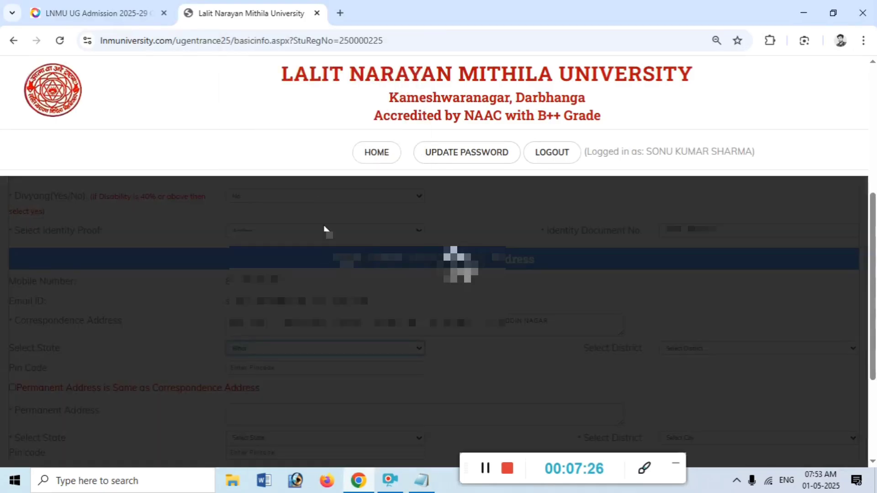
{"action": "left_click", "coordinate": [704, 349]}
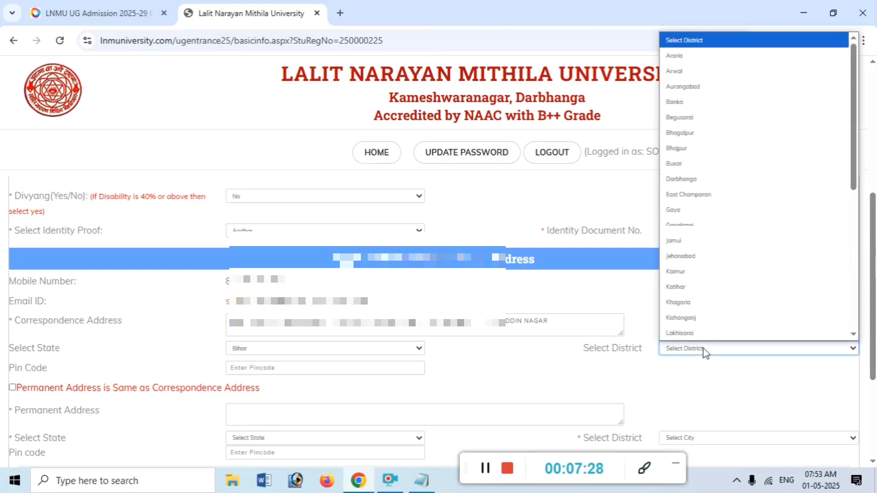
{"action": "key", "text": "s"}
{"action": "key", "text": "s"}
{"action": "left_click", "coordinate": [699, 350]}
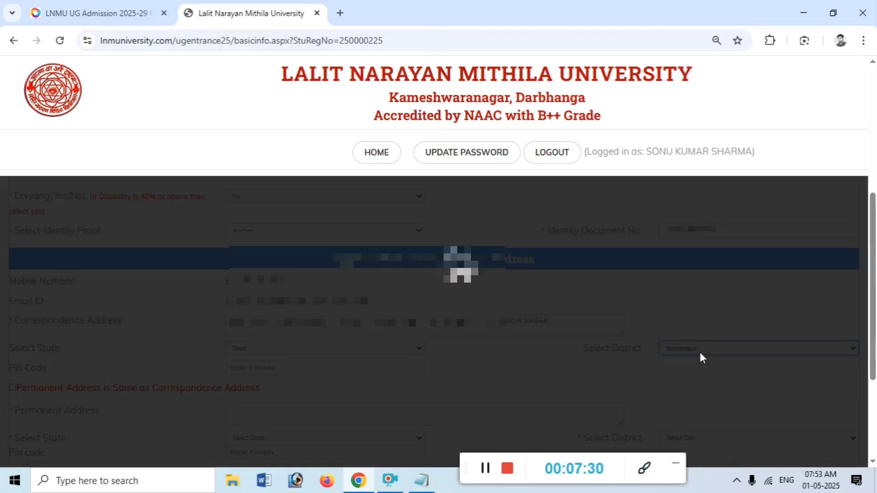
{"action": "left_click_drag", "start_coordinate": [15, 368], "coordinate": [74, 370]}
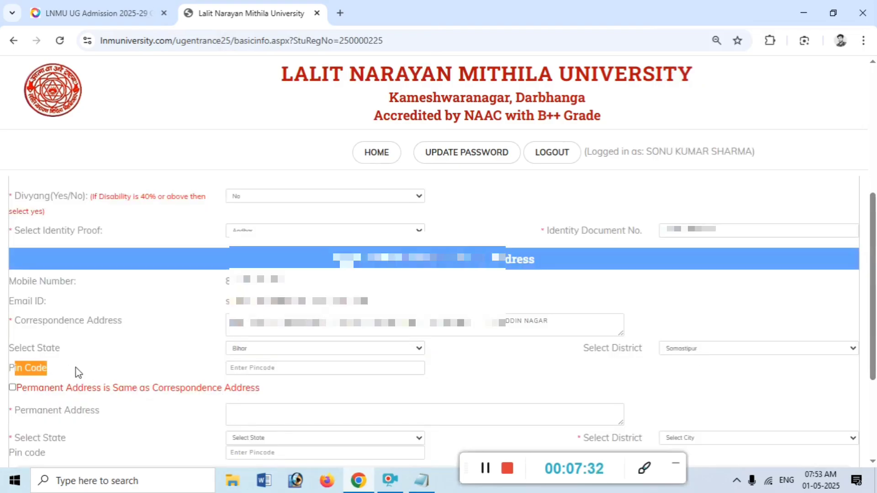
{"action": "left_click", "coordinate": [276, 367]}
{"action": "type", "text": "848502"}
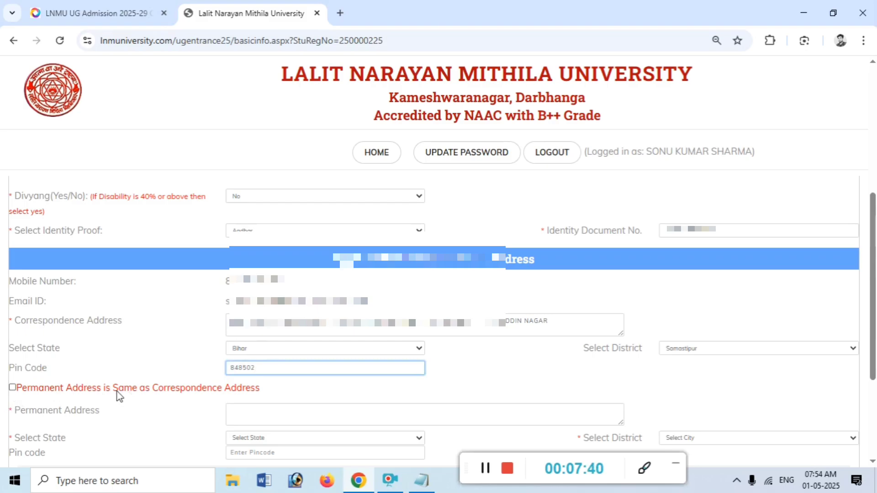
Mark the permanent address as the same as correspondence and save the details
{"action": "left_click", "coordinate": [13, 388]}
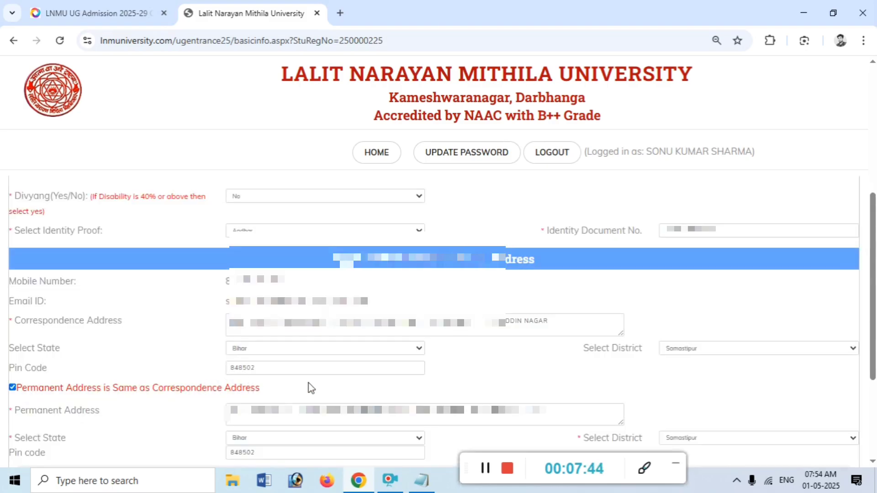
{"action": "left_click", "coordinate": [487, 473]}
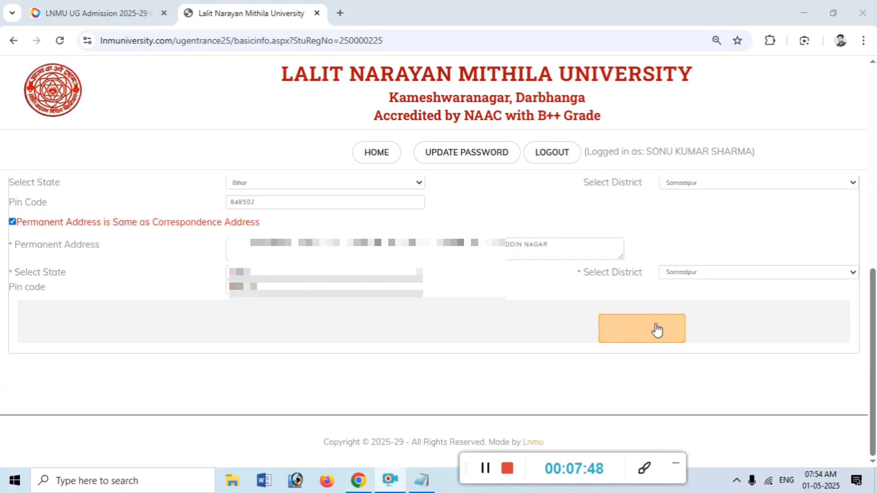
{"action": "left_click", "coordinate": [633, 328]}
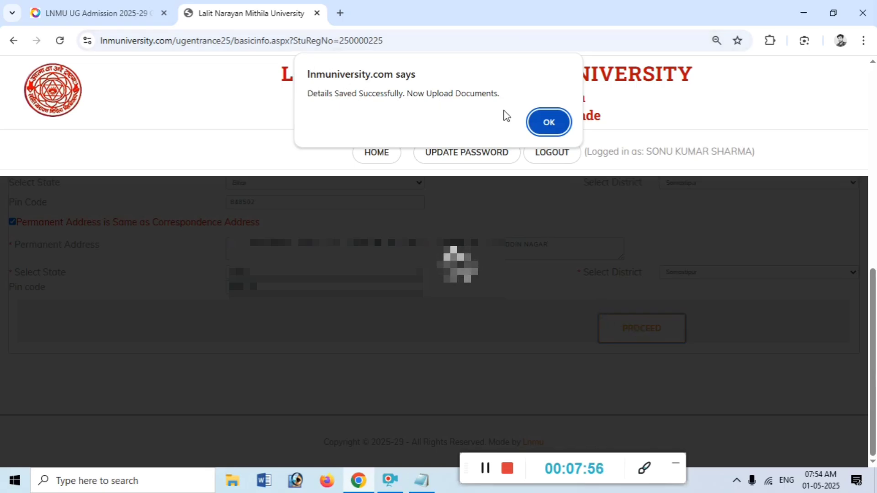
Upload the passport-size Photo from My File > Sonu File > Photo & Signature
{"action": "left_click", "coordinate": [547, 121]}
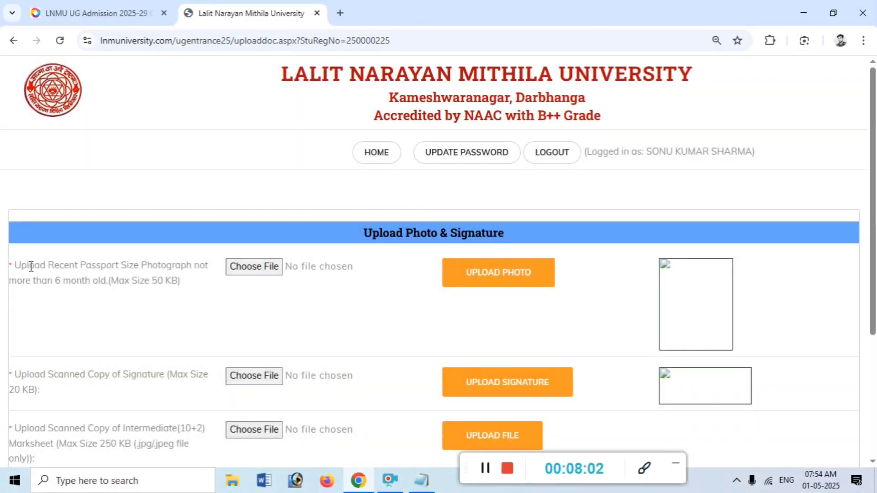
{"action": "left_click_drag", "start_coordinate": [87, 267], "coordinate": [186, 266]}
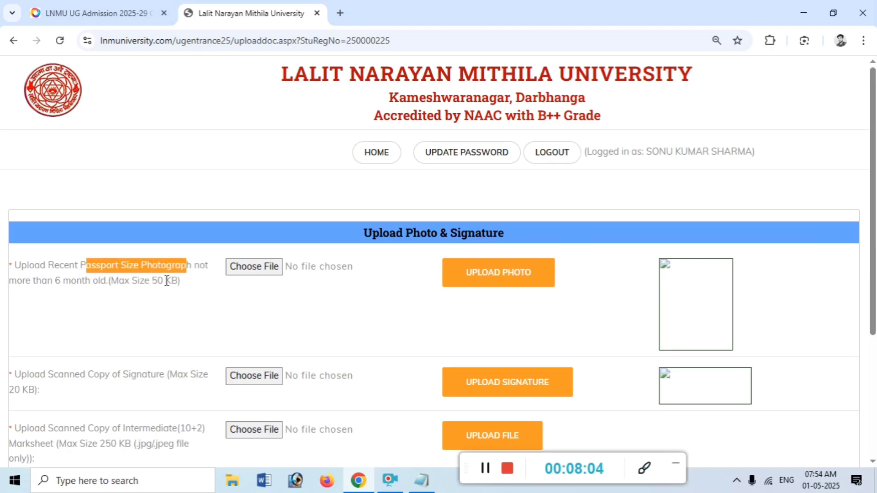
{"action": "left_click", "coordinate": [248, 274]}
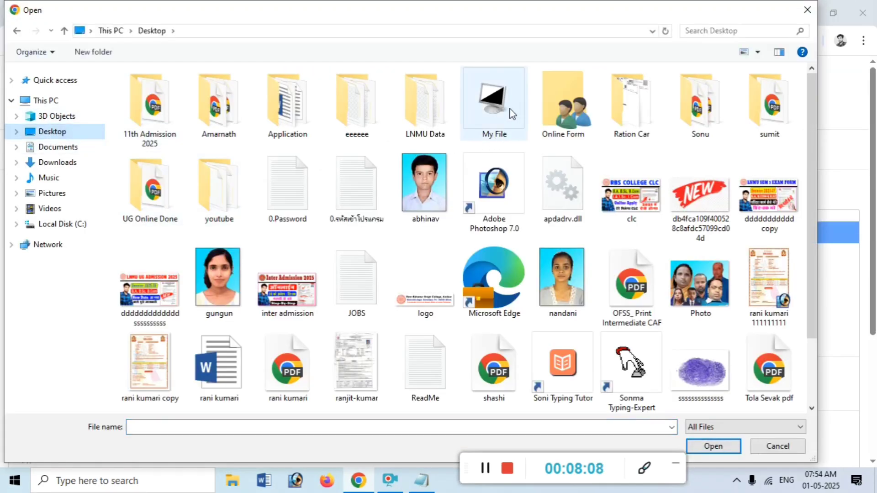
{"action": "double_click", "coordinate": [493, 103]}
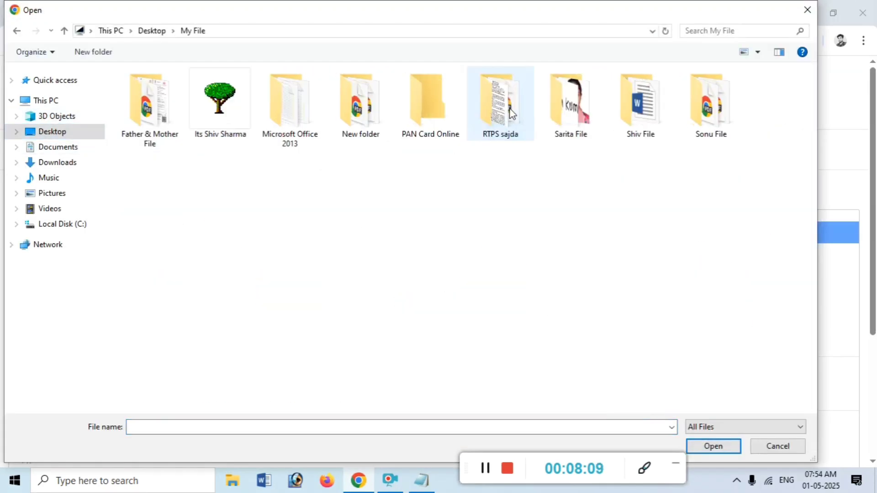
{"action": "double_click", "coordinate": [719, 118]}
{"action": "double_click", "coordinate": [183, 113]}
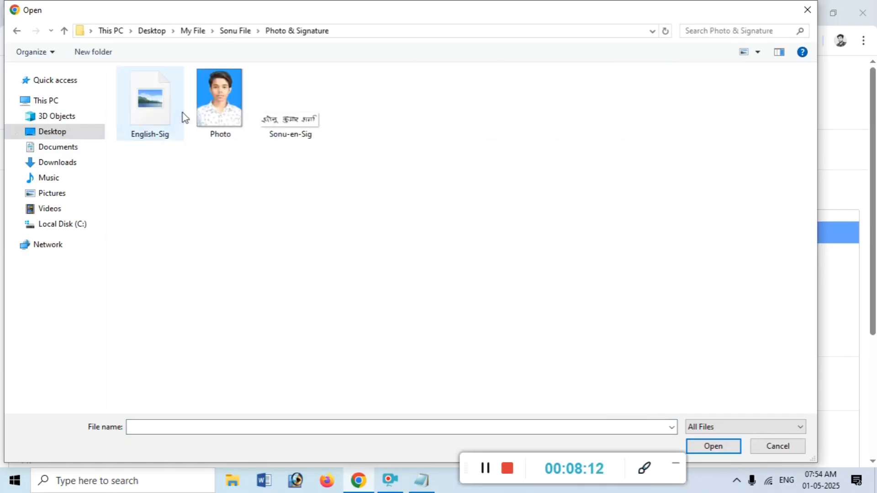
{"action": "left_click", "coordinate": [183, 114]}
{"action": "double_click", "coordinate": [218, 108]}
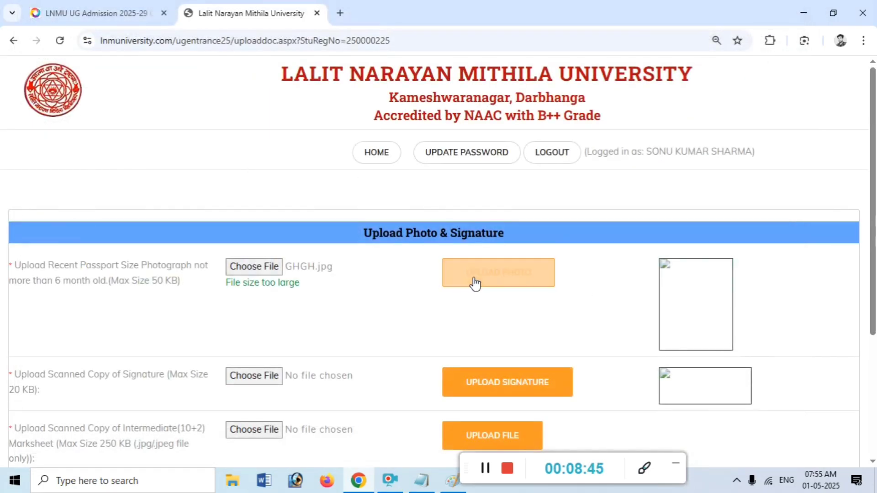
{"action": "left_click", "coordinate": [473, 276]}
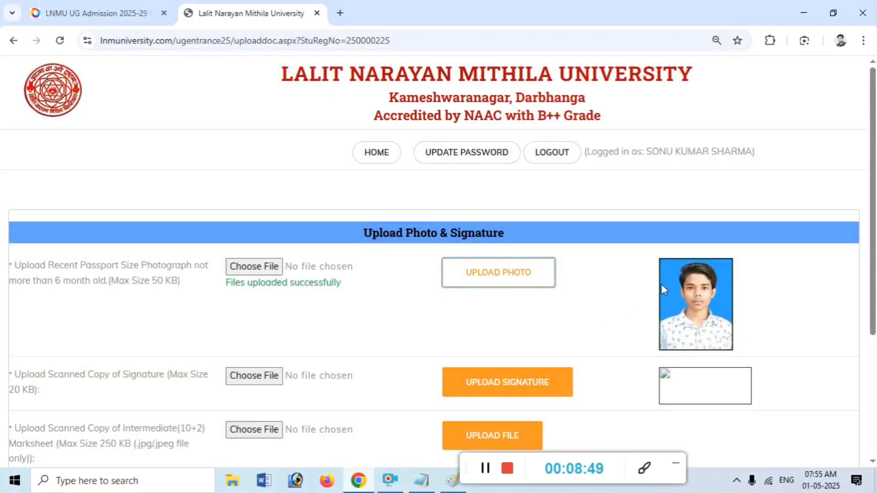
Upload English-Sig from My File > Sonu File > Photo & Signature as the signature
{"action": "scroll", "coordinate": [210, 304], "scroll_direction": "down", "scroll_amount": 3}
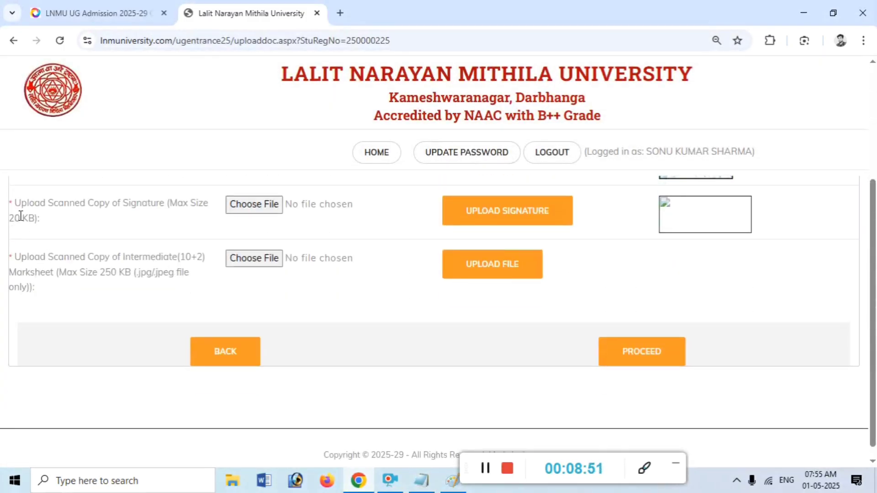
{"action": "left_click", "coordinate": [238, 205]}
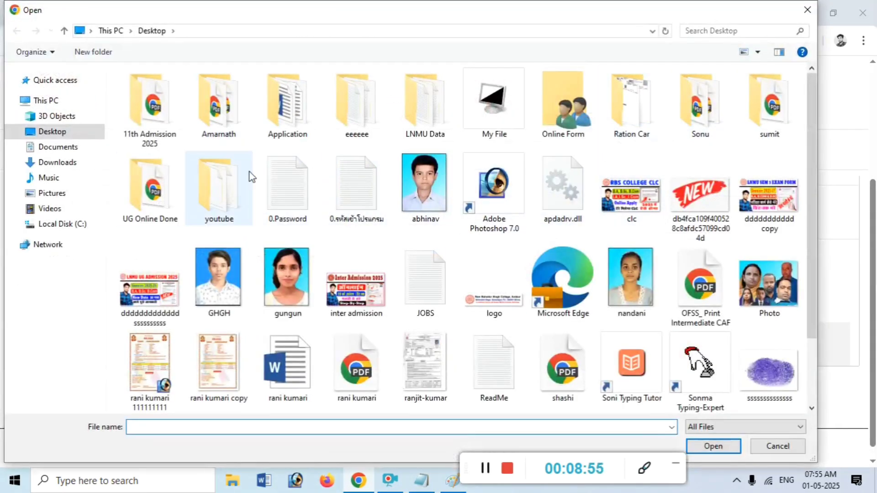
{"action": "double_click", "coordinate": [494, 101]}
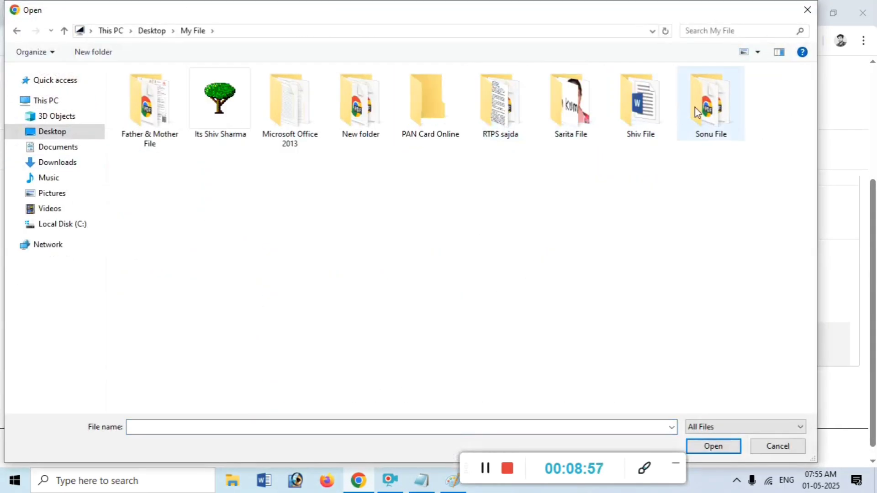
{"action": "double_click", "coordinate": [654, 109]}
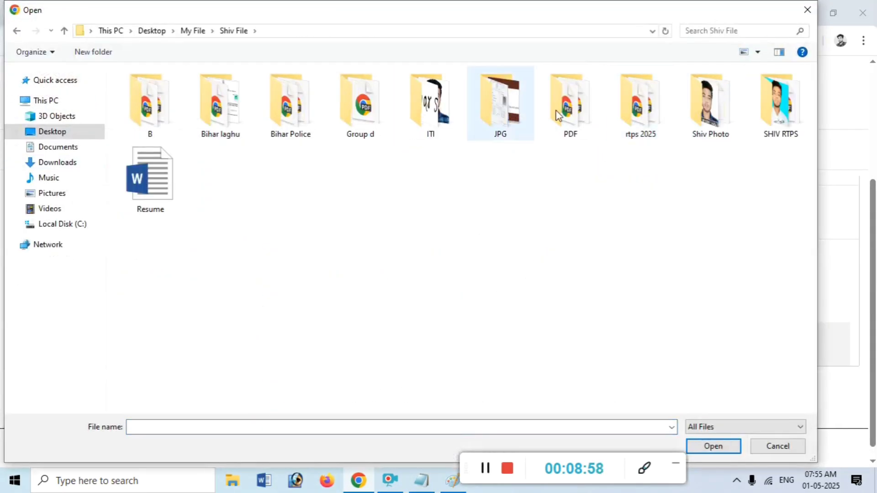
{"action": "left_click", "coordinate": [64, 31]}
{"action": "double_click", "coordinate": [695, 118]}
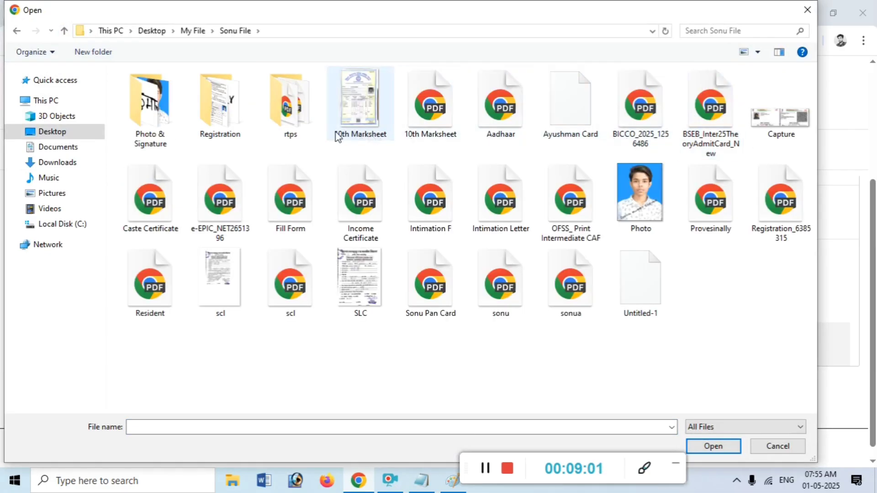
{"action": "double_click", "coordinate": [146, 120]}
{"action": "double_click", "coordinate": [145, 120]}
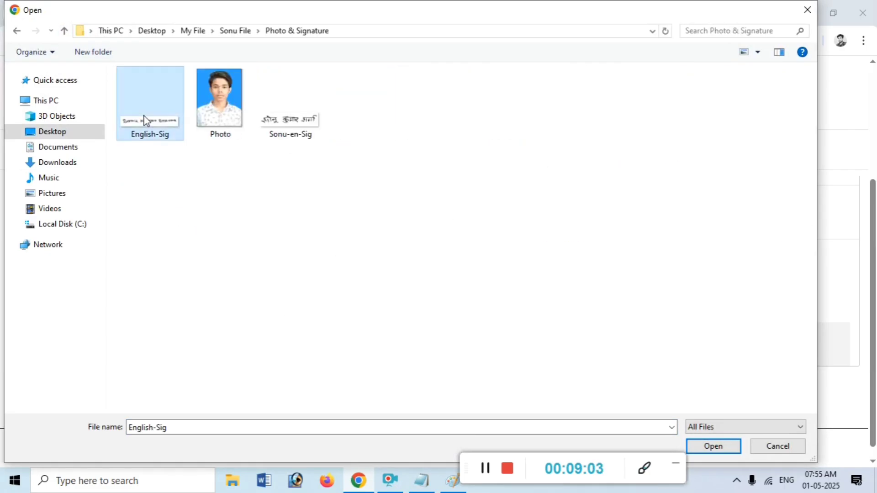
{"action": "left_click", "coordinate": [496, 224]}
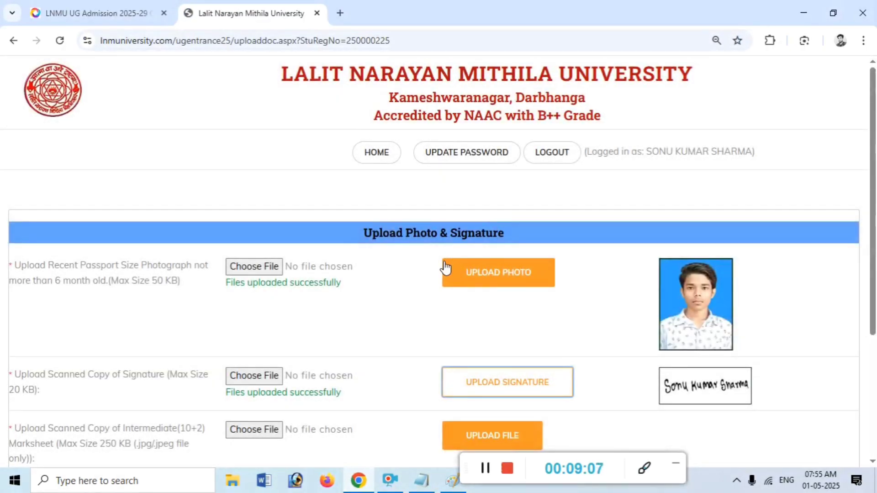
Upload the downloaded WhatsApp image from Downloads as the Intermediate marksheet
{"action": "scroll", "coordinate": [332, 326], "scroll_direction": "down", "scroll_amount": 3}
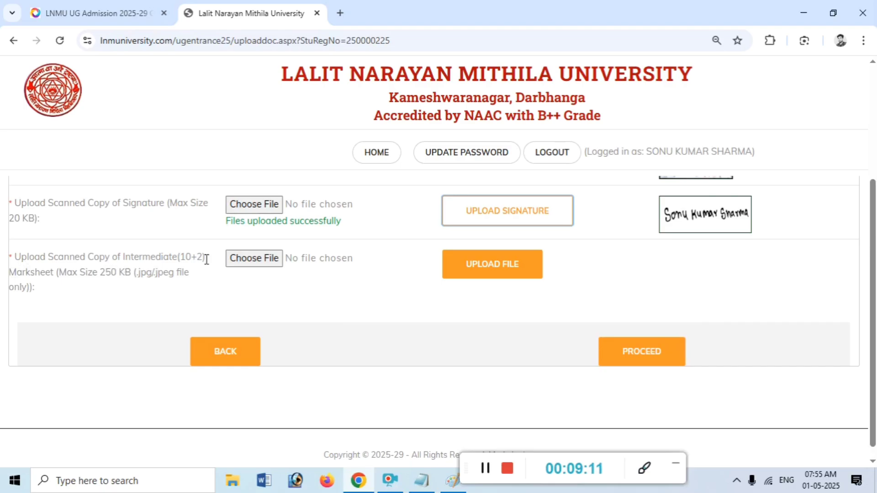
{"action": "left_click", "coordinate": [242, 265]}
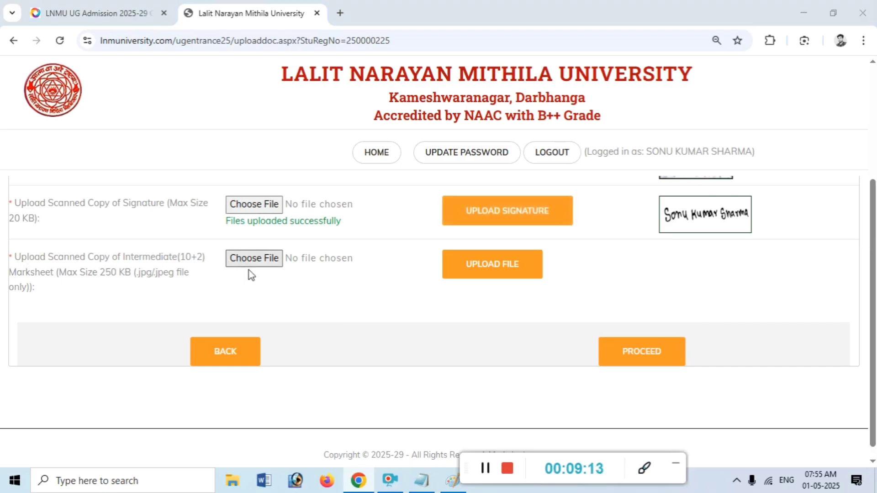
{"action": "left_click", "coordinate": [64, 31]}
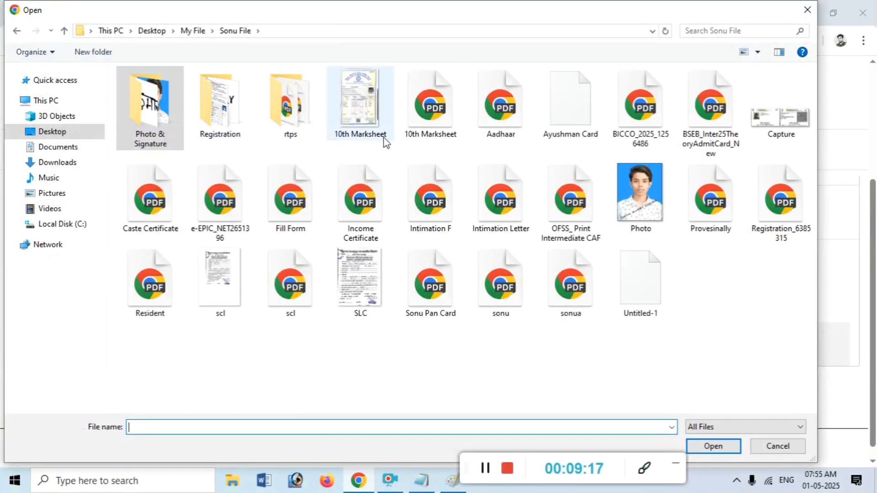
{"action": "left_click", "coordinate": [373, 137]}
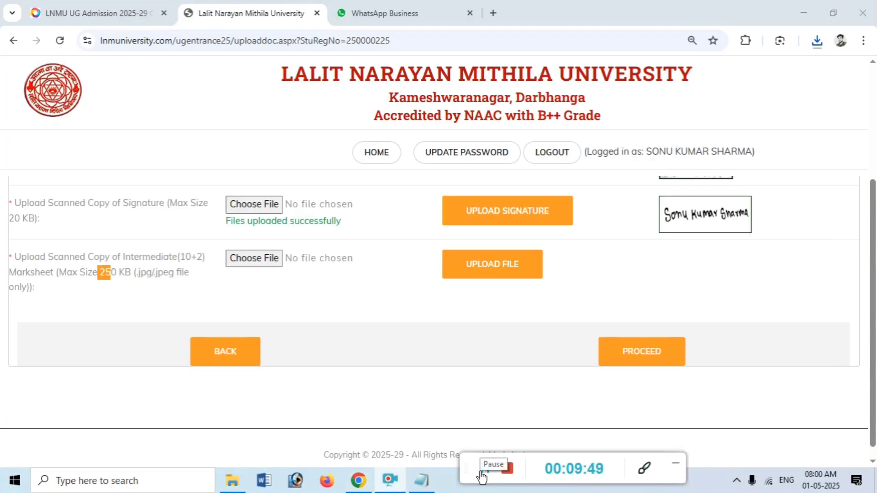
{"action": "left_click", "coordinate": [275, 259]}
{"action": "left_click", "coordinate": [73, 163]}
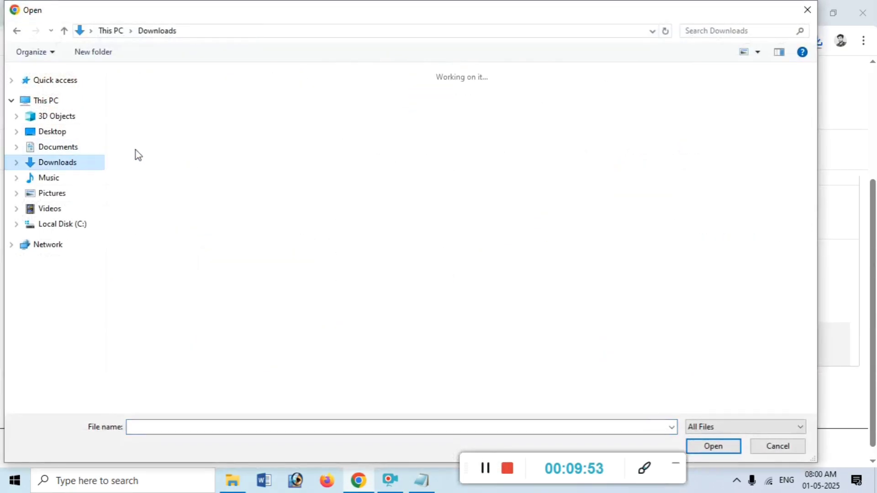
{"action": "double_click", "coordinate": [160, 133]}
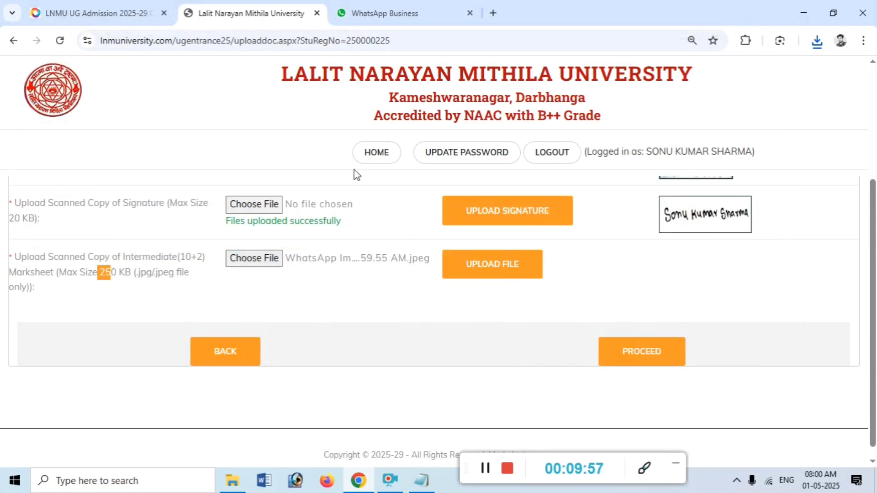
{"action": "left_click", "coordinate": [482, 264]}
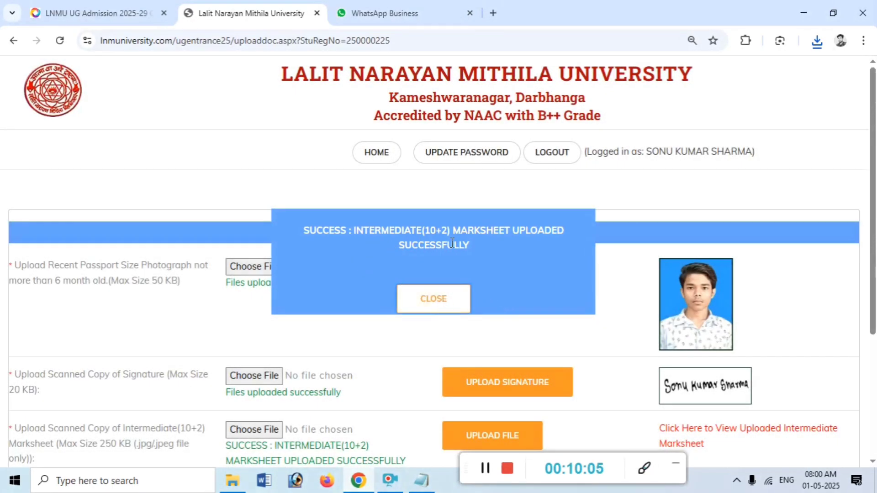
Close the upload confirmation, save the documents and acknowledge the 'Details Saved Successfully' alert
{"action": "left_click", "coordinate": [443, 298]}
{"action": "scroll", "coordinate": [499, 286], "scroll_direction": "down", "scroll_amount": 3}
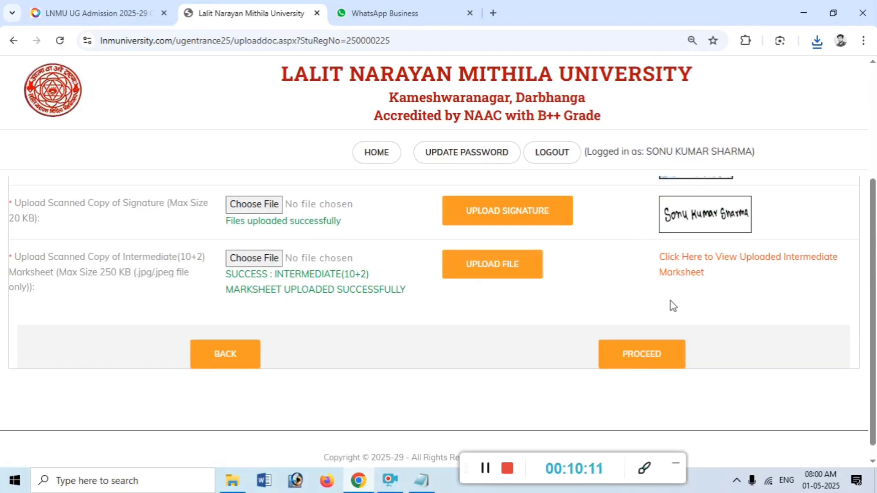
{"action": "left_click", "coordinate": [632, 361]}
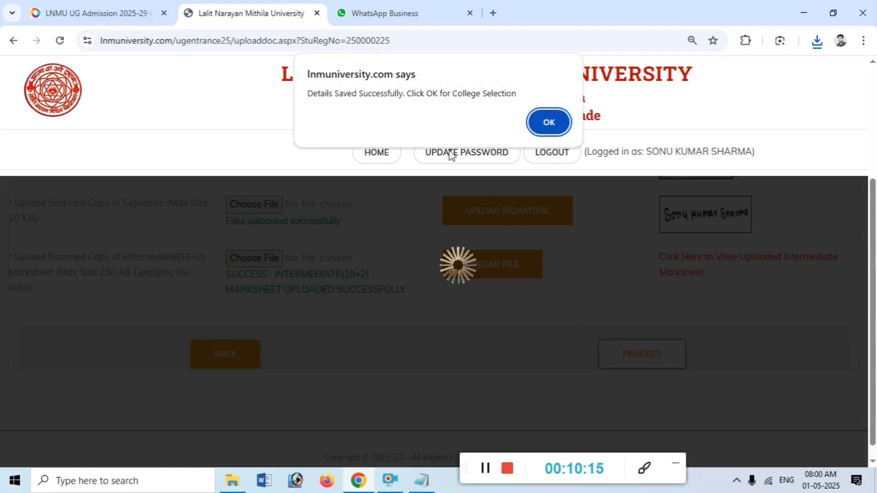
{"action": "left_click_drag", "start_coordinate": [312, 93], "coordinate": [438, 94]}
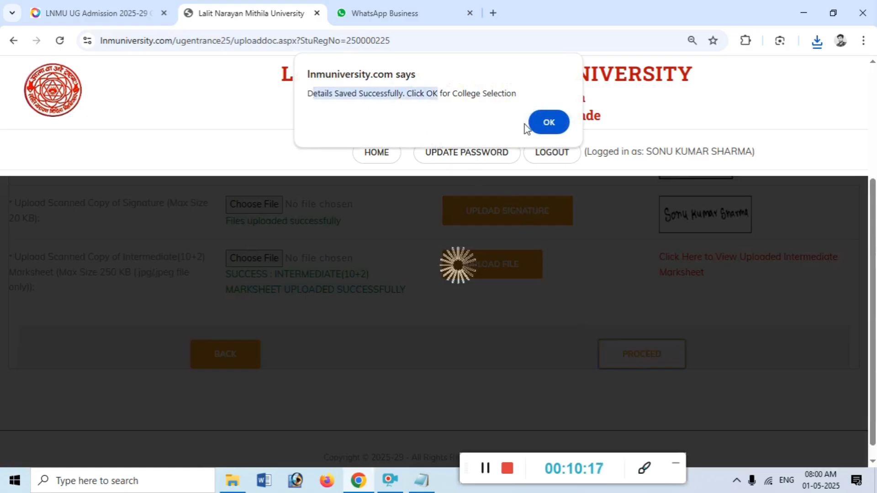
{"action": "left_click", "coordinate": [545, 124]}
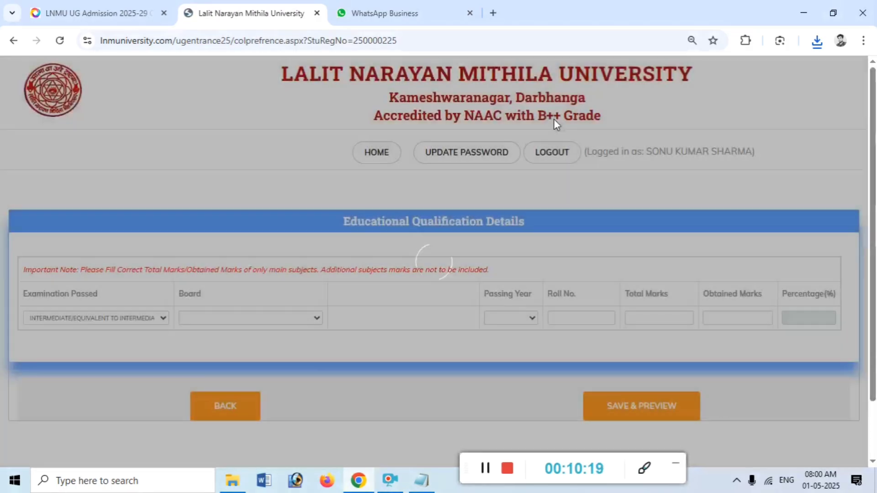
Set the Intermediate row's board to BSEB and passing year to 2025
{"action": "scroll", "coordinate": [169, 274], "scroll_direction": "down", "scroll_amount": 2}
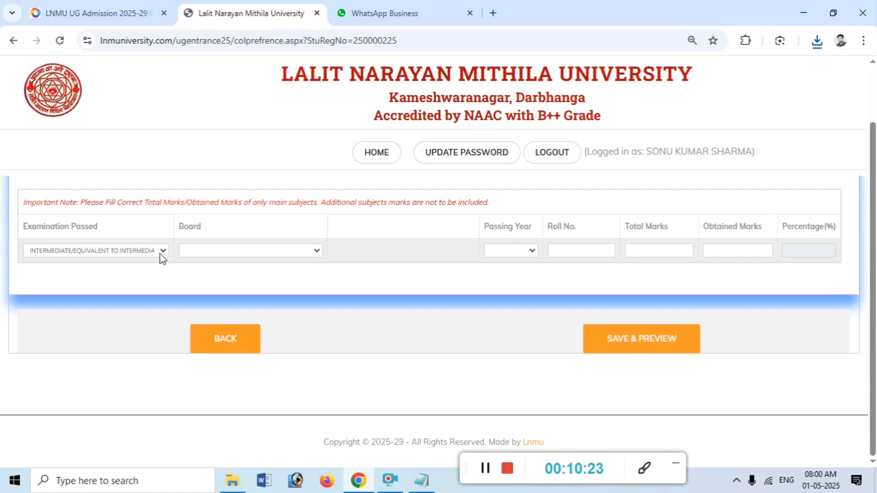
{"action": "left_click", "coordinate": [163, 258]}
{"action": "left_click", "coordinate": [160, 255]}
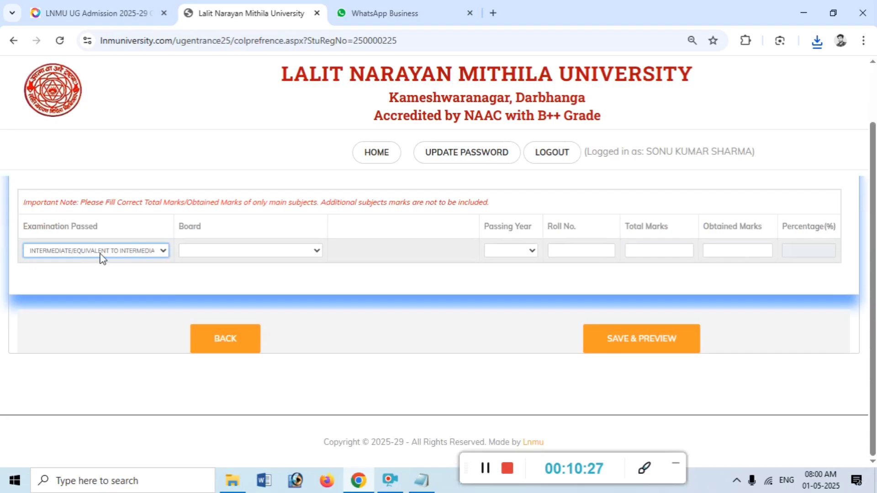
{"action": "left_click", "coordinate": [222, 256]}
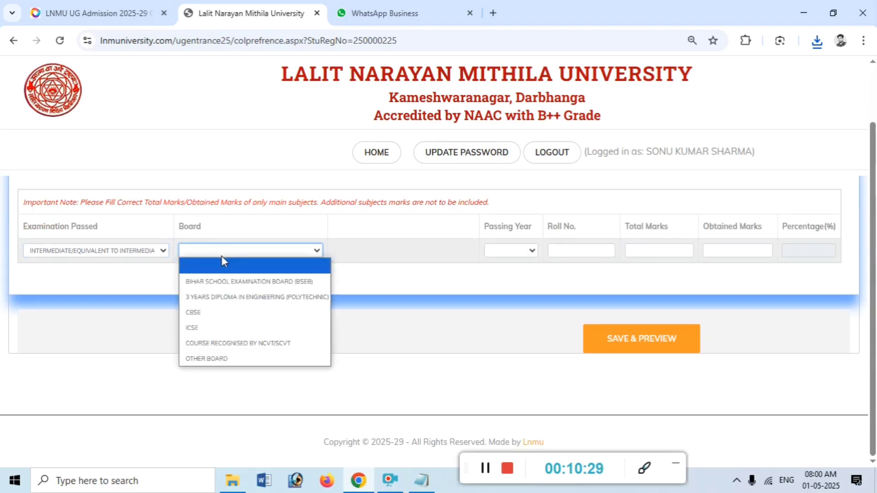
{"action": "left_click", "coordinate": [250, 282]}
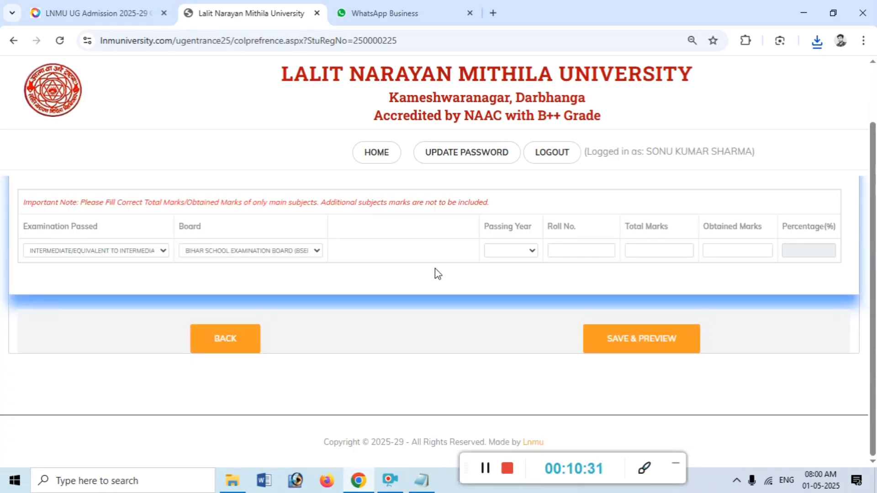
{"action": "left_click", "coordinate": [512, 255]}
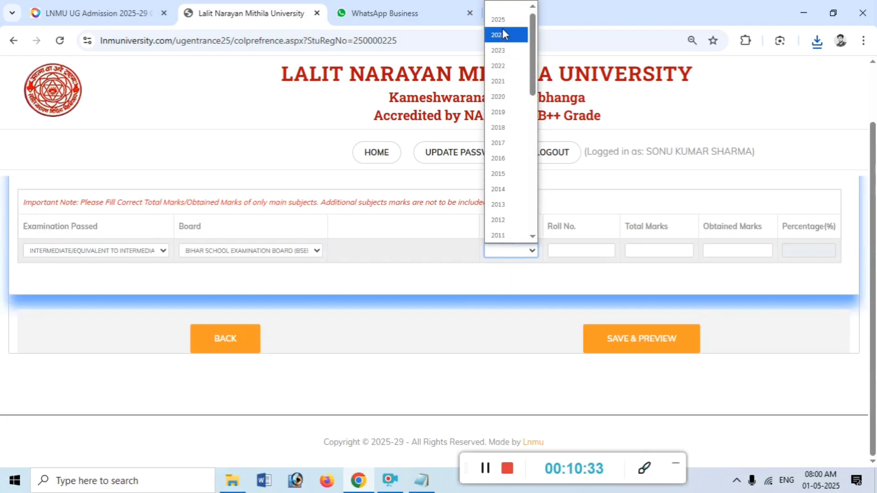
{"action": "left_click", "coordinate": [500, 19]}
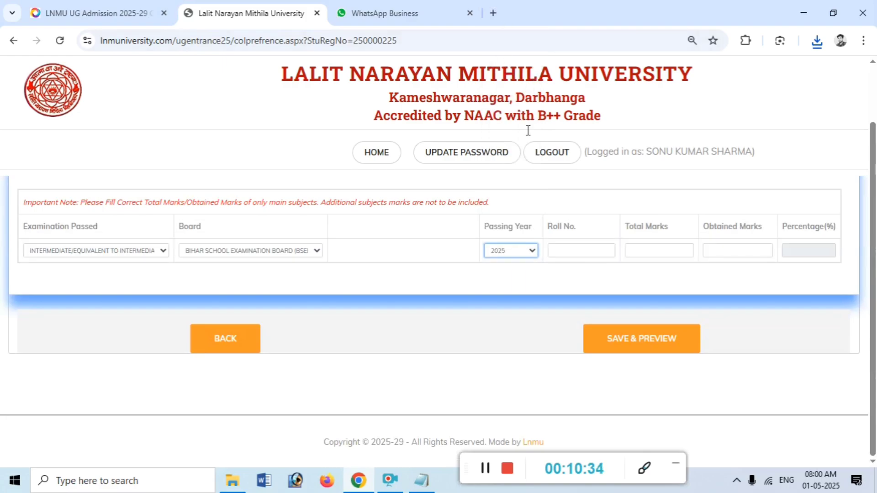
Enter the roll number, total marks 500 and obtained marks 278
{"action": "left_click", "coordinate": [574, 255]}
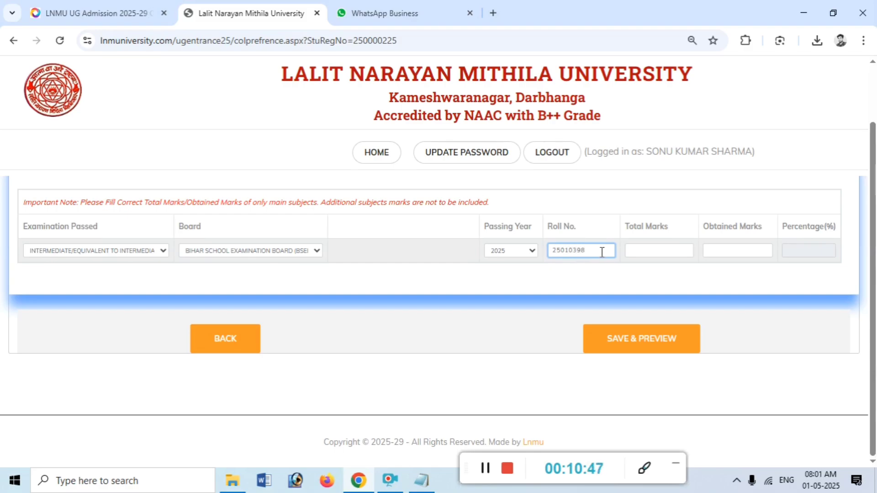
{"action": "left_click", "coordinate": [661, 249]}
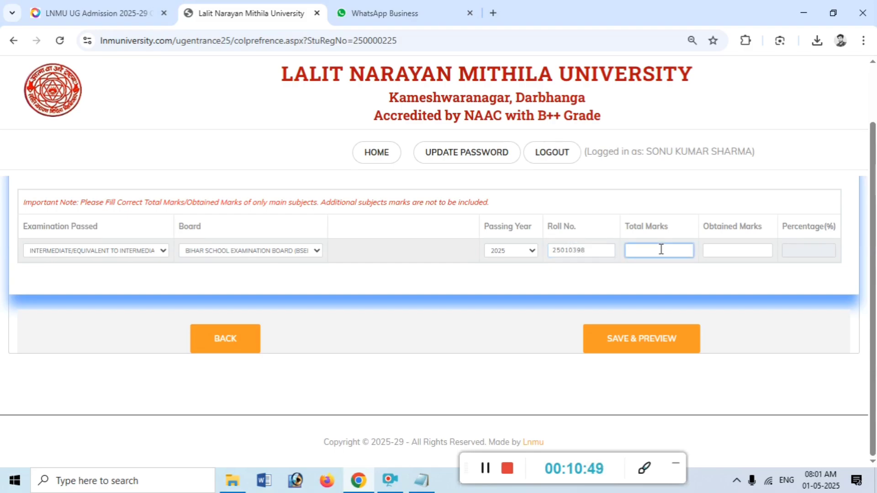
{"action": "type", "text": "500"}
{"action": "left_click", "coordinate": [712, 247]}
{"action": "type", "text": "27"}
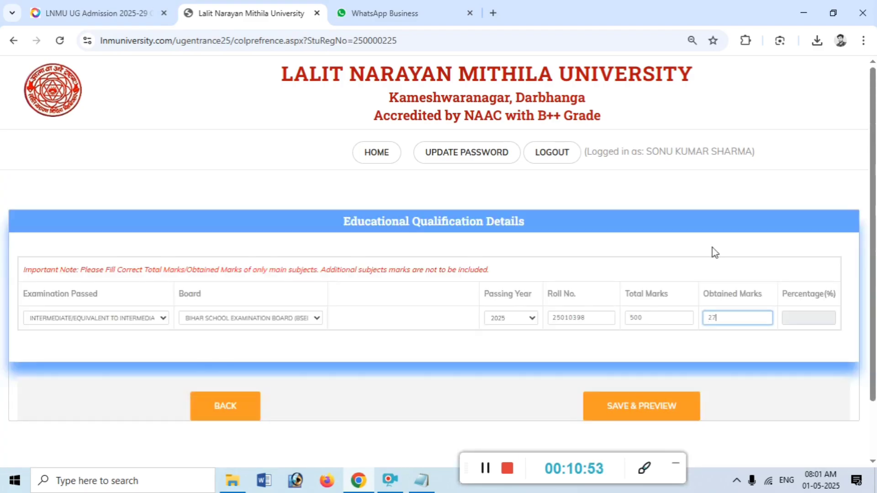
{"action": "type", "text": "8"}
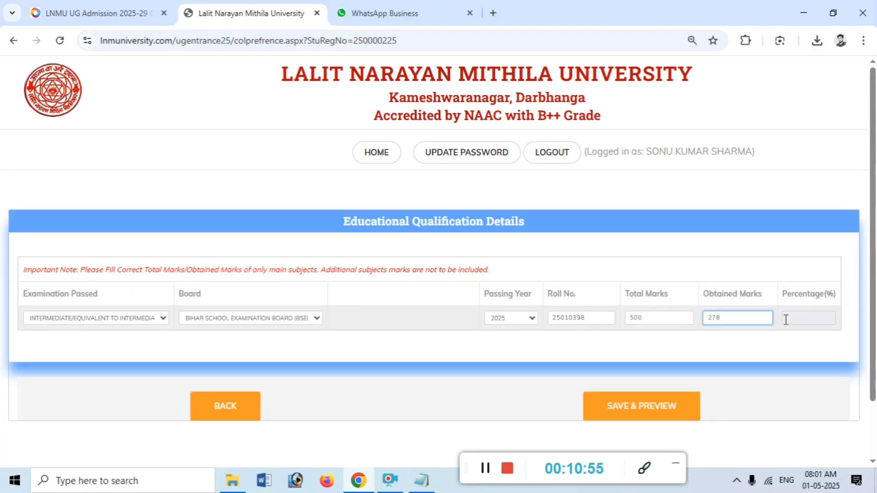
{"action": "left_click", "coordinate": [790, 319]}
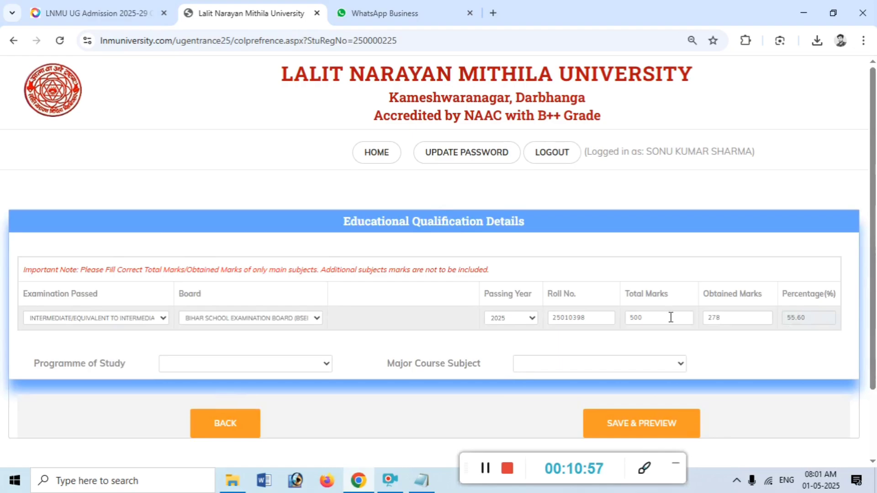
Choose Arts as the programme of study and Hindi as the major course subject
{"action": "scroll", "coordinate": [875, 182], "scroll_direction": "down", "scroll_amount": 1}
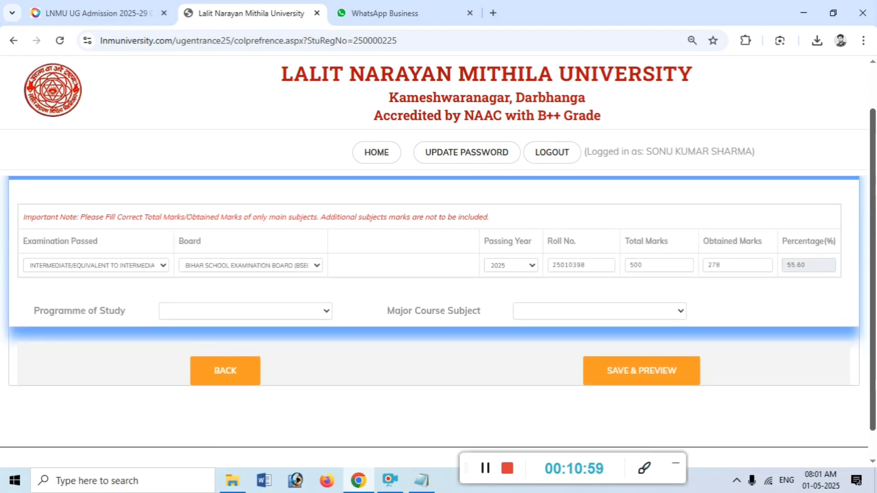
{"action": "left_click", "coordinate": [239, 314]}
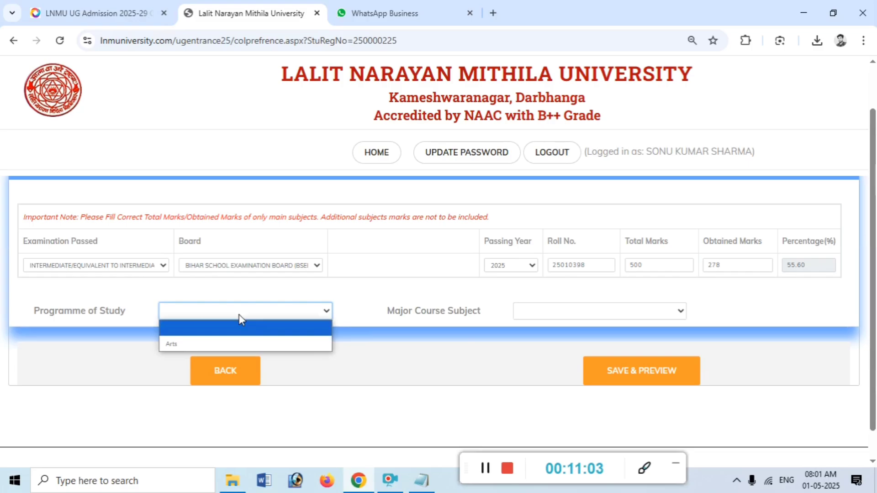
{"action": "left_click", "coordinate": [177, 342]}
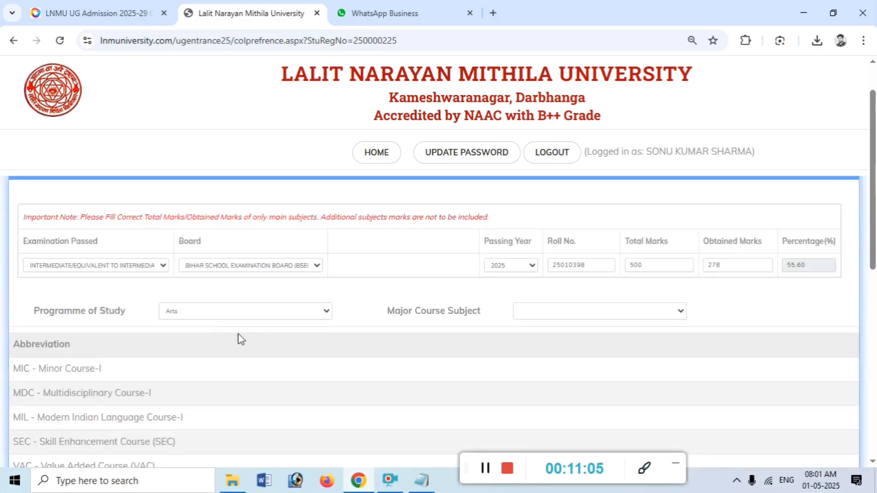
{"action": "left_click", "coordinate": [540, 319]}
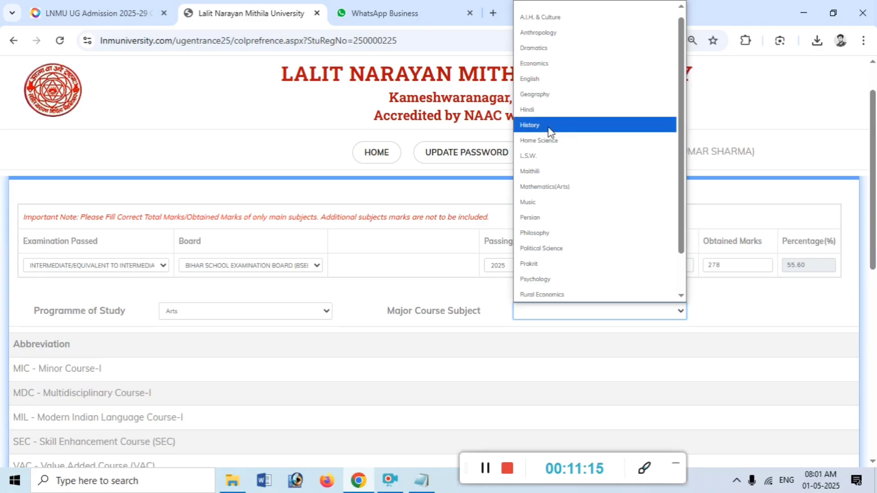
{"action": "scroll", "coordinate": [551, 137], "scroll_direction": "down", "scroll_amount": 1}
{"action": "scroll", "coordinate": [552, 157], "scroll_direction": "up", "scroll_amount": 1}
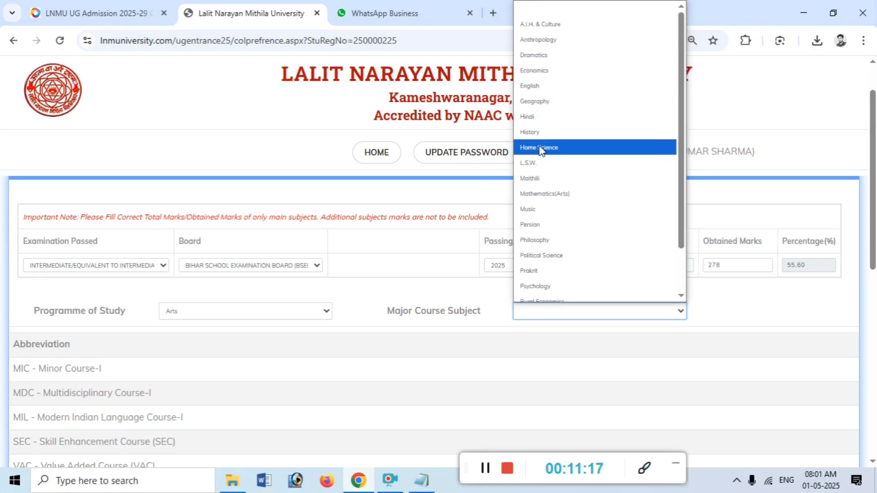
{"action": "left_click", "coordinate": [553, 119]}
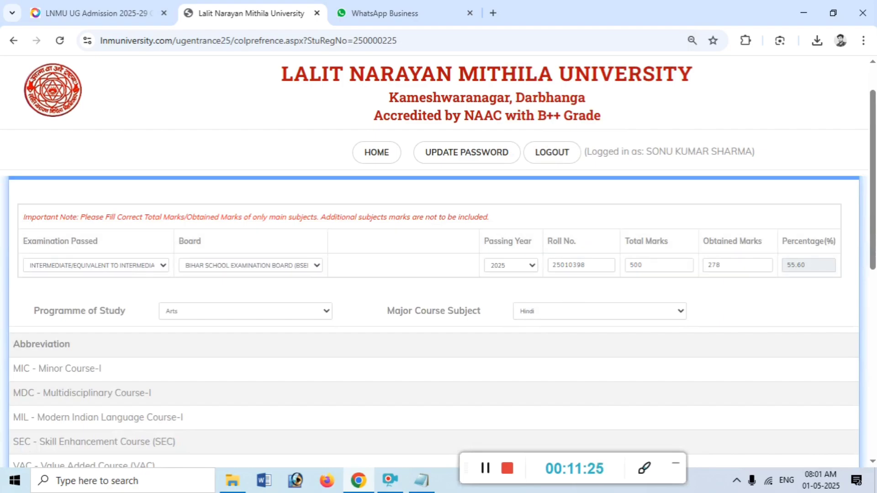
{"action": "scroll", "coordinate": [864, 366], "scroll_direction": "down", "scroll_amount": 7}
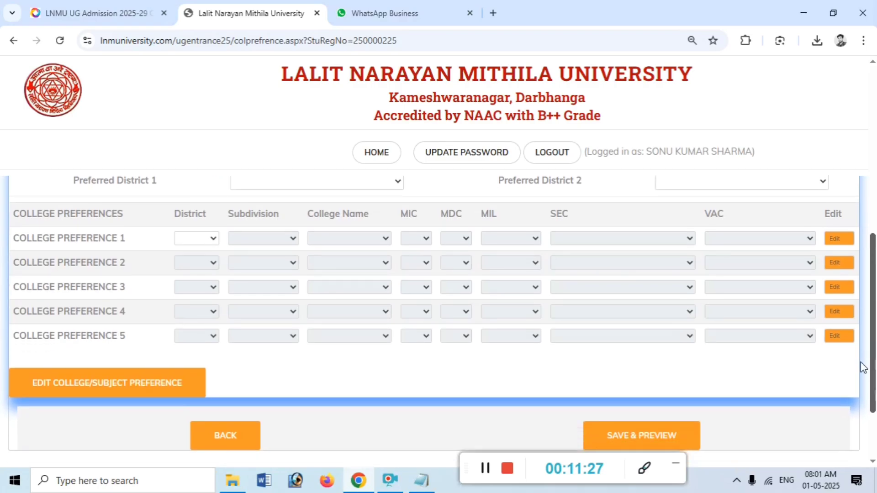
Set preferred district 1 to Samastipur and preferred district 2 to Begusarai
{"action": "left_click", "coordinate": [201, 240]}
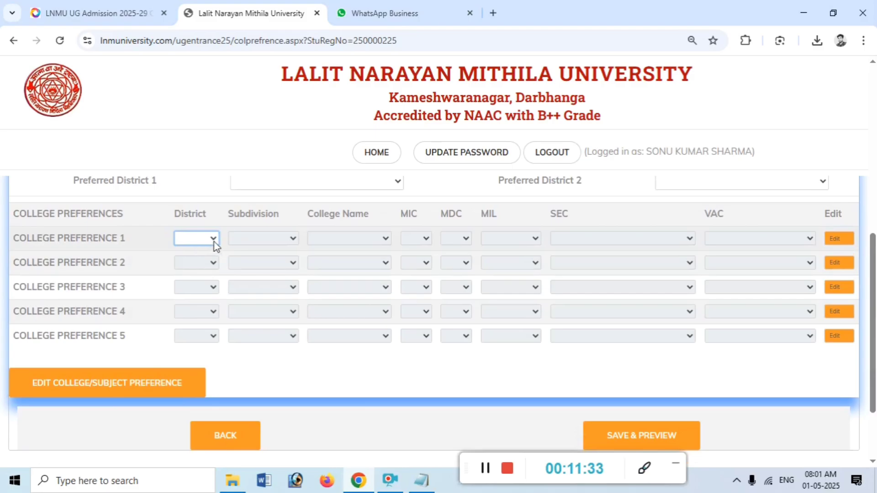
{"action": "scroll", "coordinate": [214, 243], "scroll_direction": "up", "scroll_amount": 3}
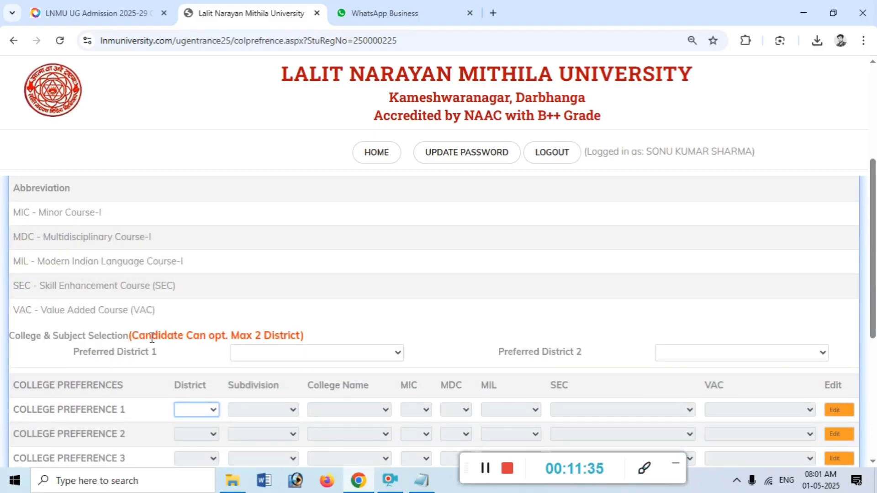
{"action": "left_click_drag", "start_coordinate": [90, 355], "coordinate": [167, 358]}
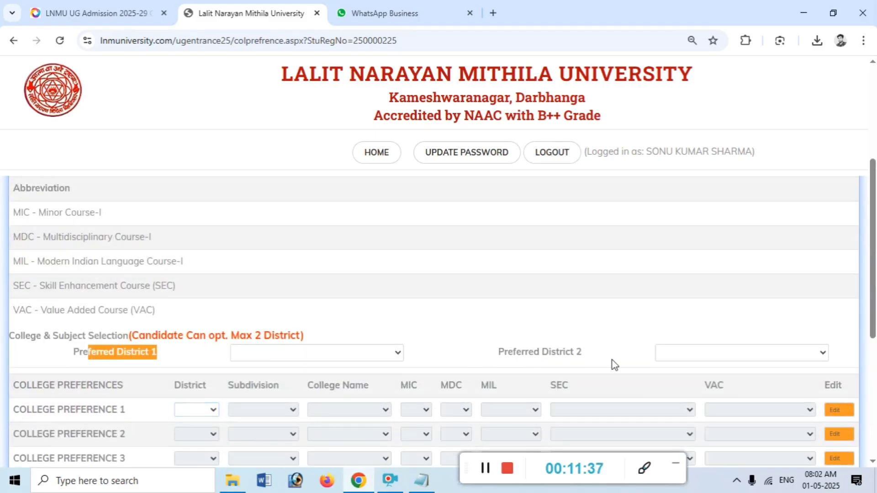
{"action": "left_click", "coordinate": [281, 360]}
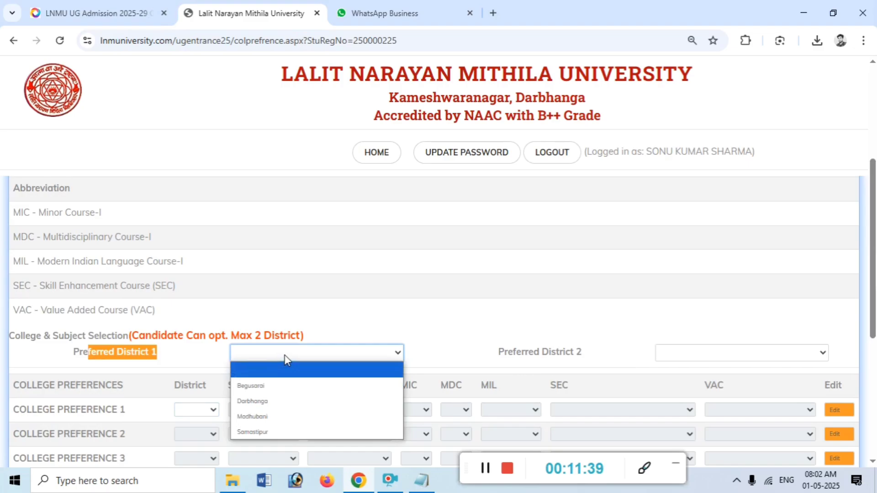
{"action": "left_click", "coordinate": [265, 429]}
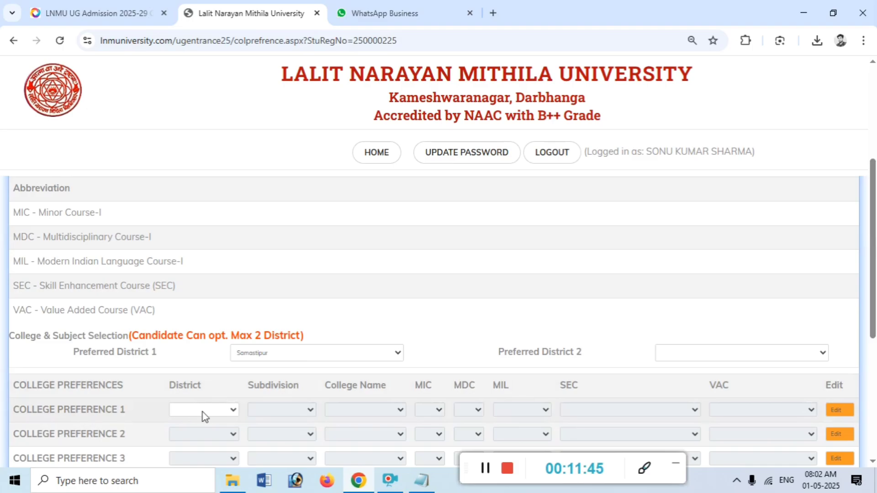
{"action": "left_click", "coordinate": [710, 358]}
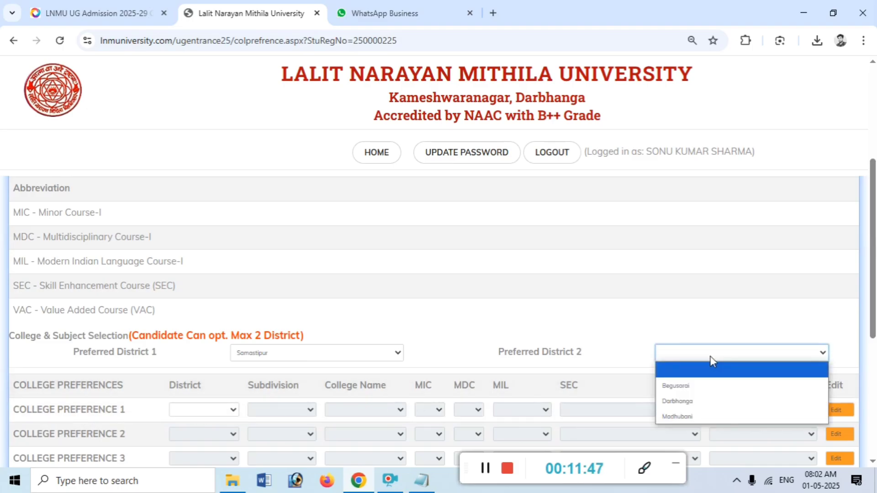
{"action": "left_click", "coordinate": [694, 387]}
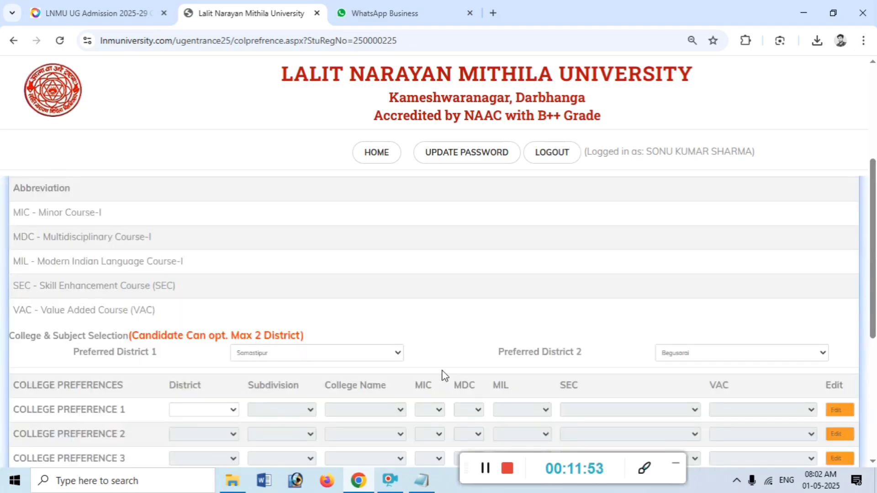
{"action": "left_click", "coordinate": [216, 411]}
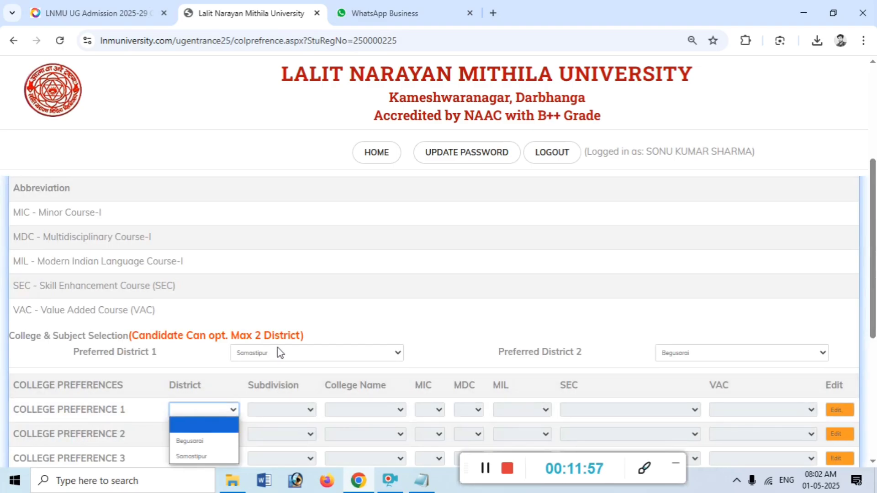
Fill preference 1: Samastipur, Patori, R. B. S. College Andaur; History, Political Science, Hindi, Communication, Swachh Bharat
{"action": "scroll", "coordinate": [259, 358], "scroll_direction": "down", "scroll_amount": 3}
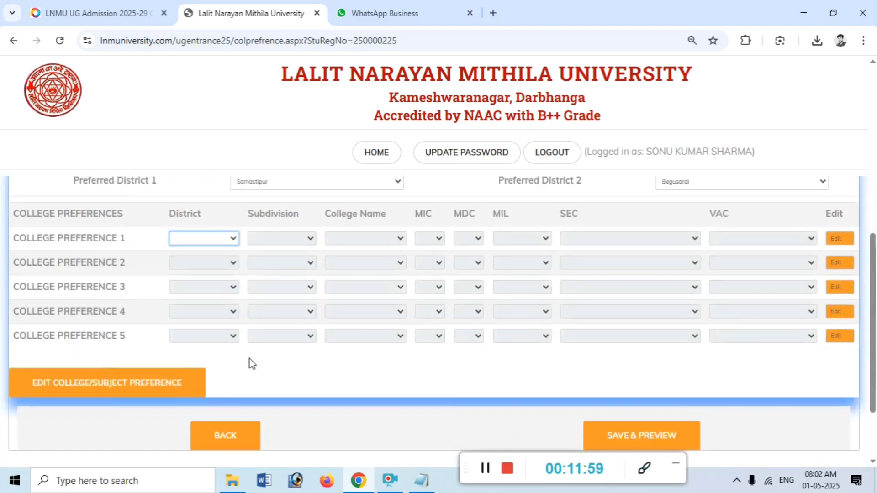
{"action": "left_click", "coordinate": [203, 233]}
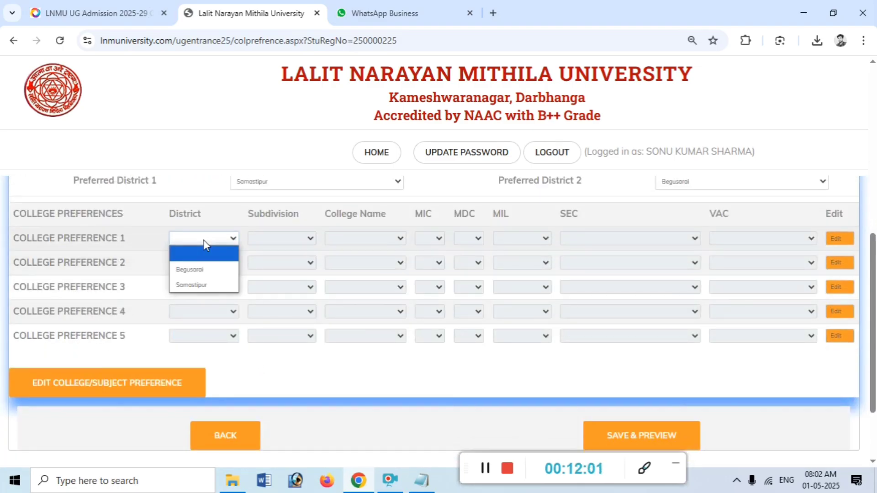
{"action": "left_click", "coordinate": [204, 285]}
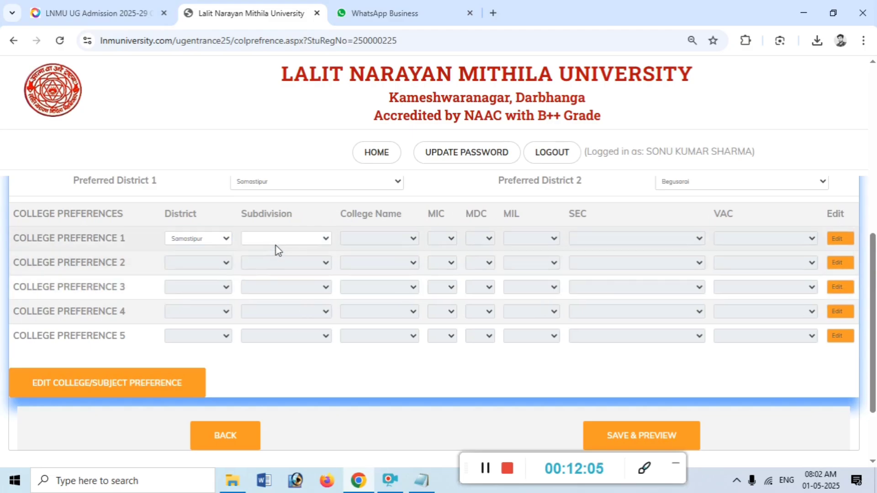
{"action": "left_click", "coordinate": [276, 241]}
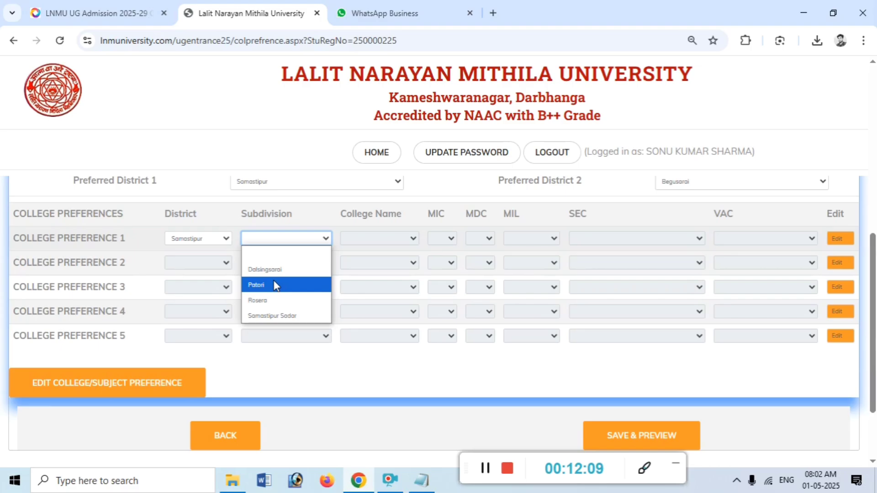
{"action": "left_click", "coordinate": [302, 286]}
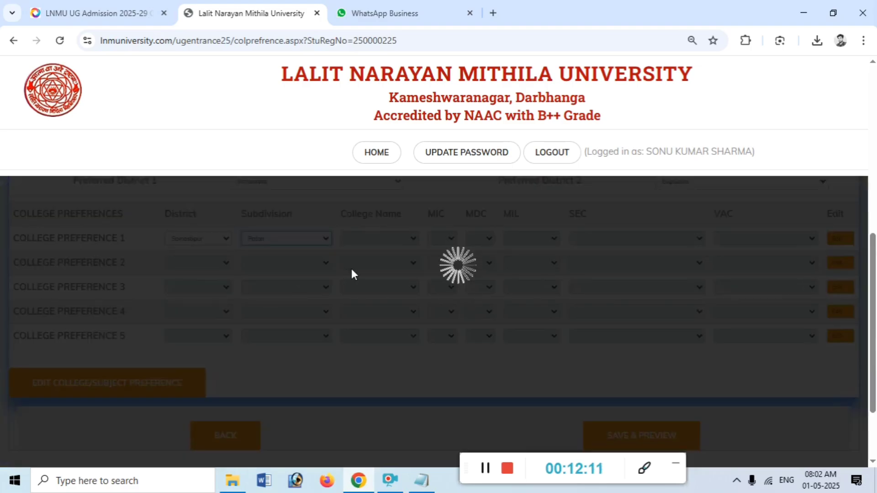
{"action": "left_click", "coordinate": [362, 242]}
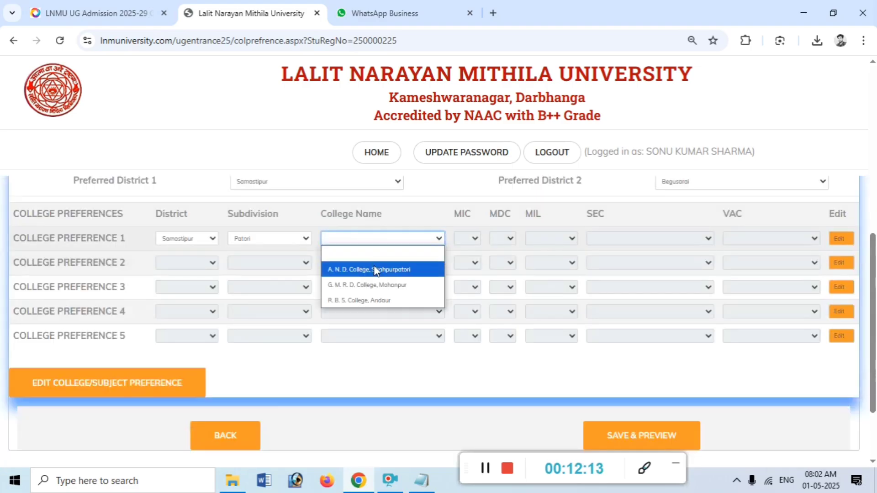
{"action": "left_click", "coordinate": [371, 299]}
{"action": "left_click", "coordinate": [468, 237]}
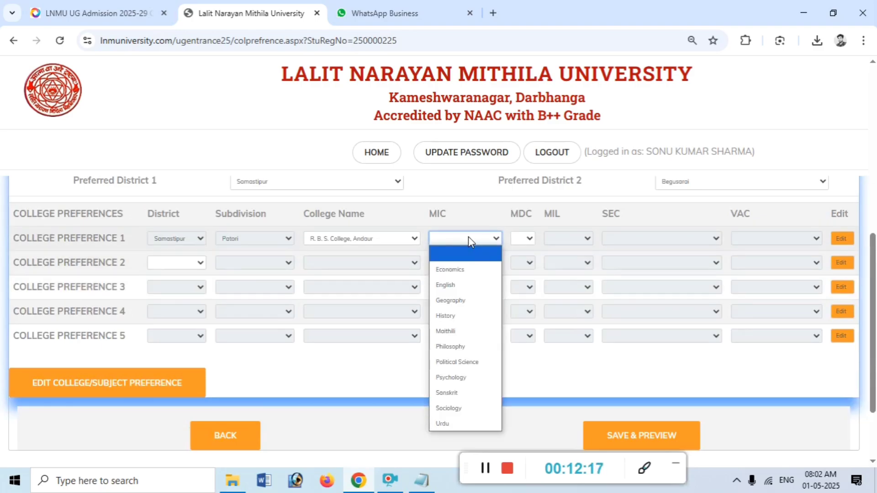
{"action": "left_click", "coordinate": [466, 323]}
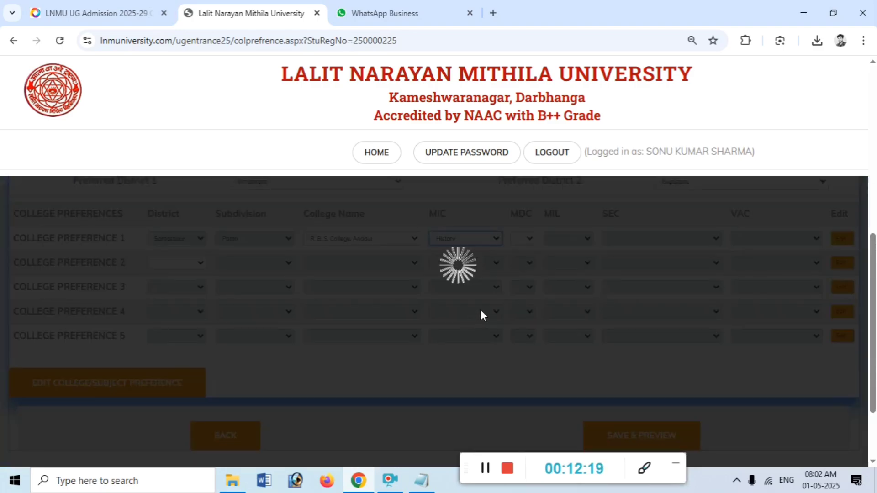
{"action": "left_click", "coordinate": [505, 239]}
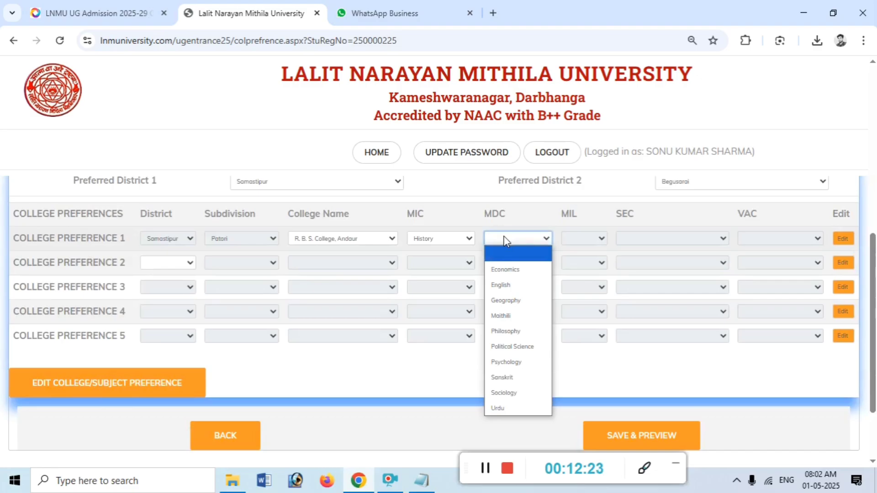
{"action": "left_click", "coordinate": [512, 347]}
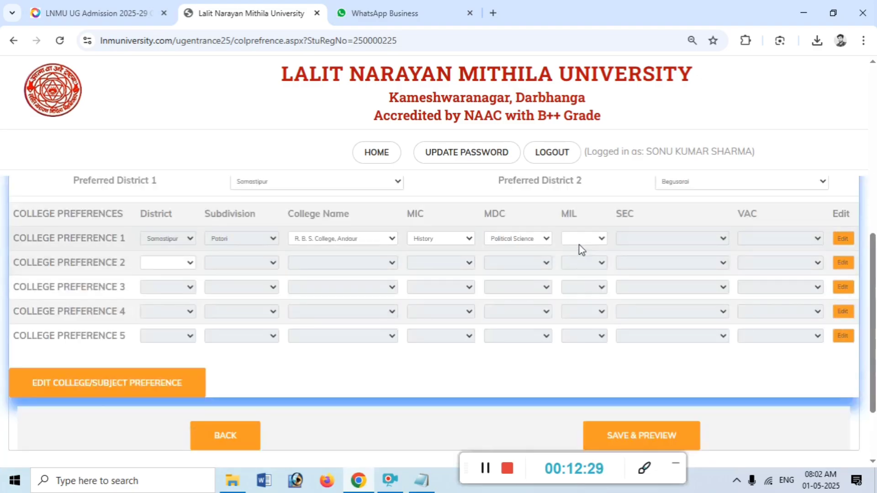
{"action": "left_click", "coordinate": [582, 242]}
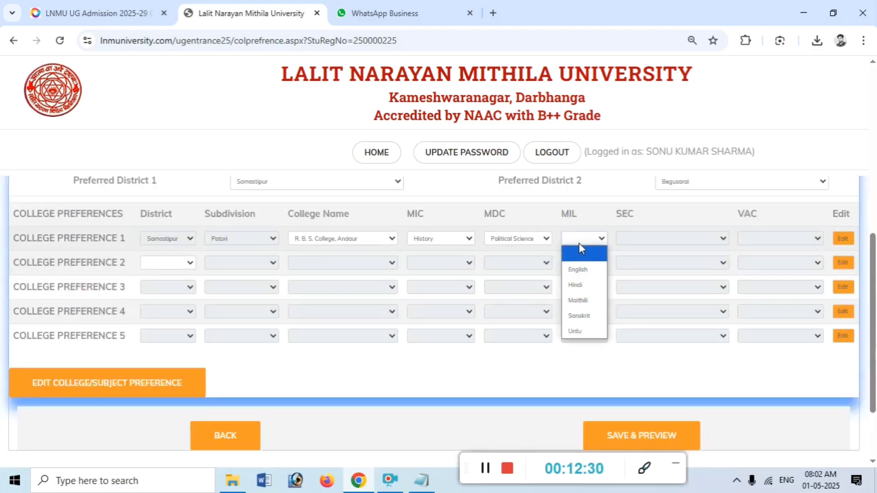
{"action": "left_click", "coordinate": [582, 284]}
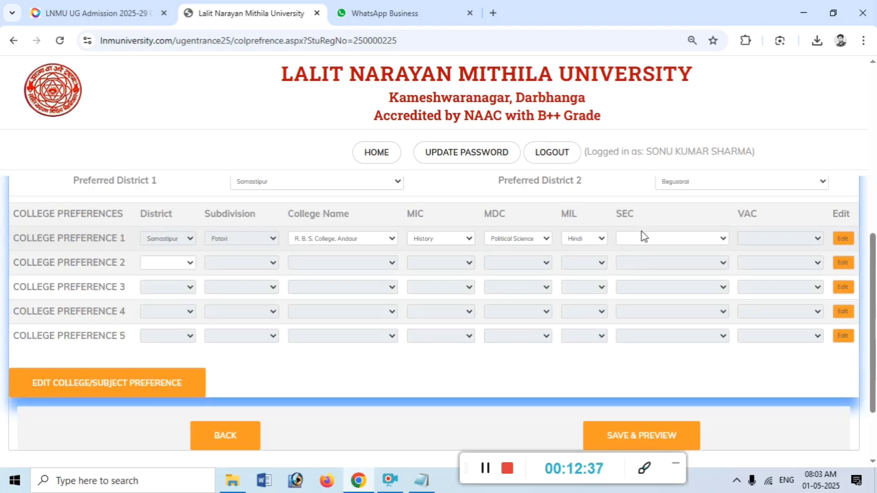
{"action": "left_click", "coordinate": [644, 237]}
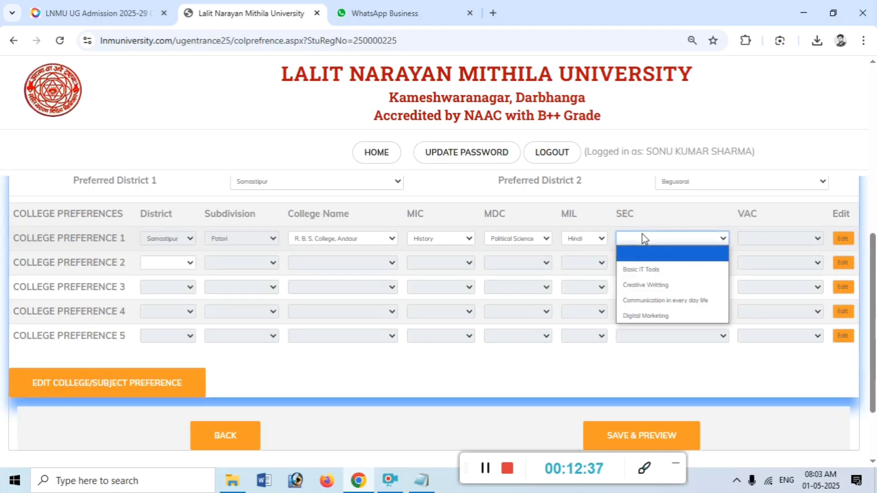
{"action": "left_click", "coordinate": [664, 300]}
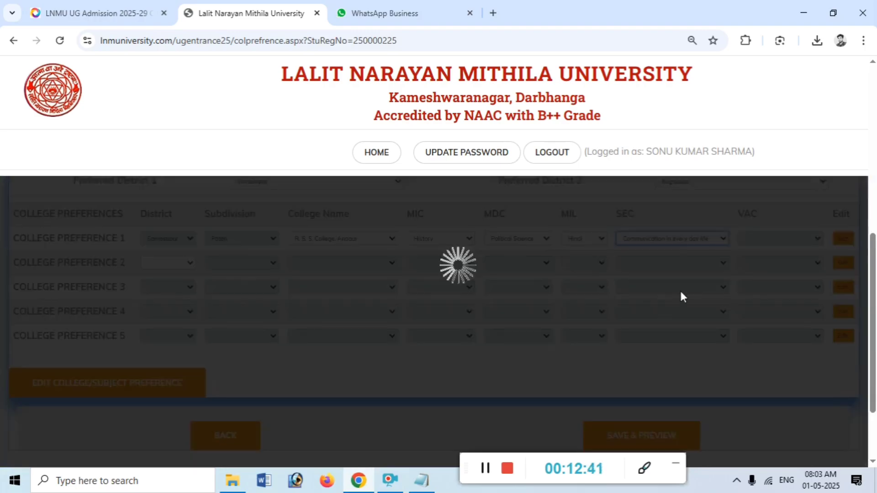
{"action": "left_click", "coordinate": [781, 238]}
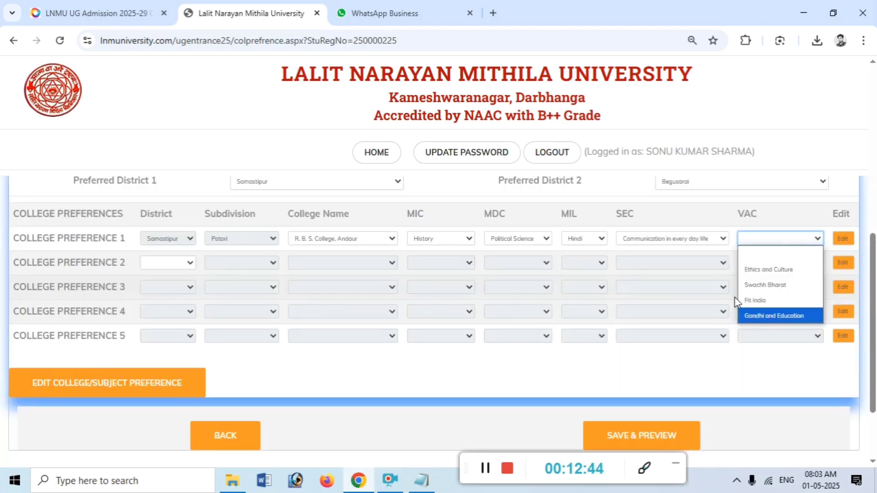
{"action": "left_click", "coordinate": [752, 284]}
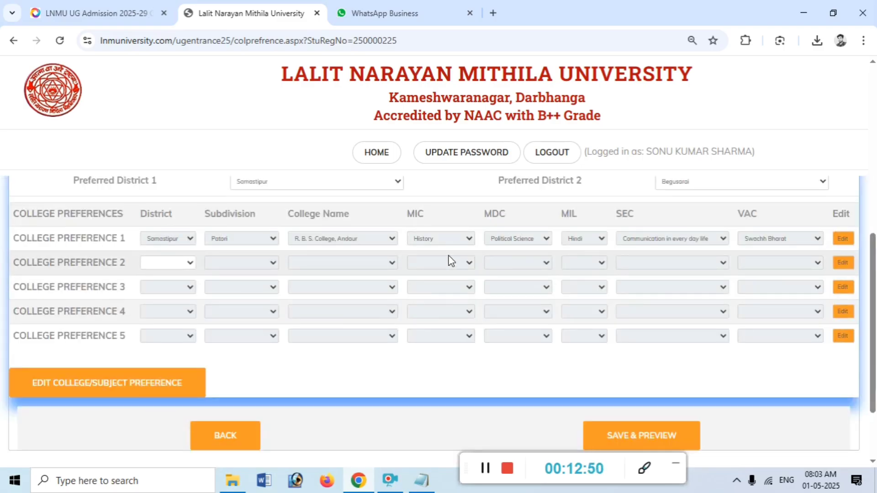
Fill preference 2: Samastipur, Patori, A. N. D. College Shahpurpatori, with the same five subjects
{"action": "left_click", "coordinate": [188, 262]}
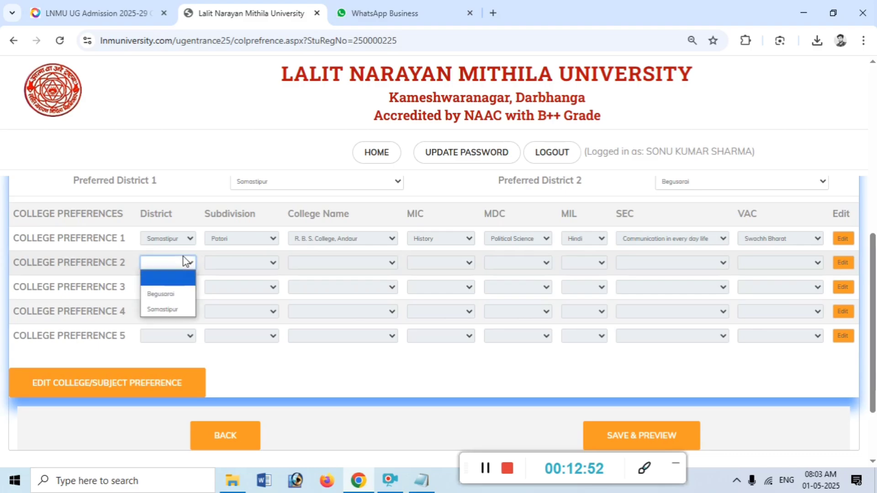
{"action": "left_click", "coordinate": [179, 308]}
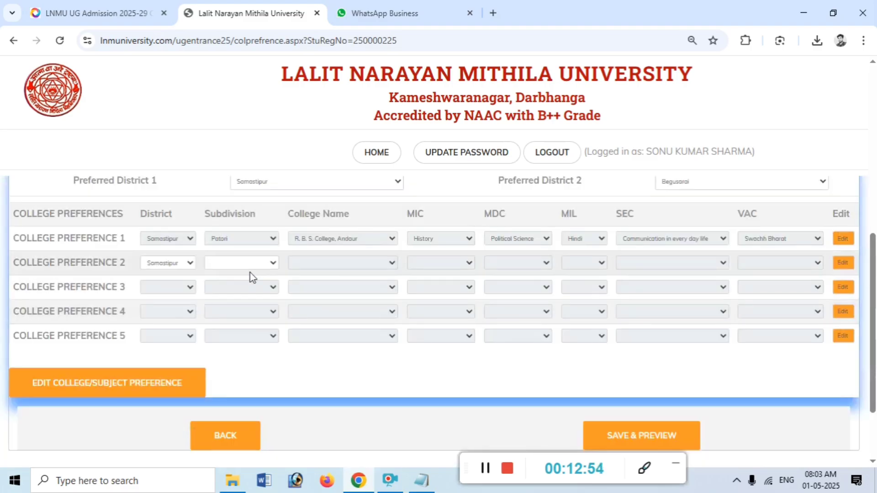
{"action": "left_click", "coordinate": [250, 265]}
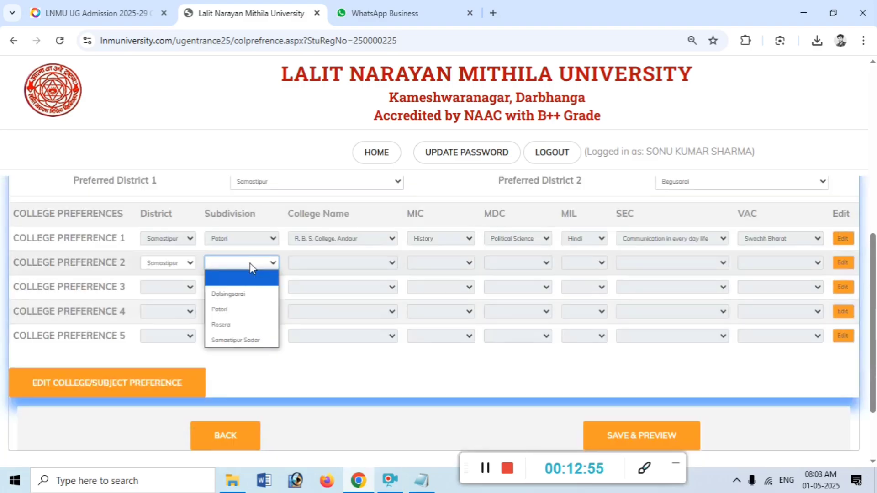
{"action": "left_click", "coordinate": [237, 309]}
{"action": "left_click", "coordinate": [329, 263]}
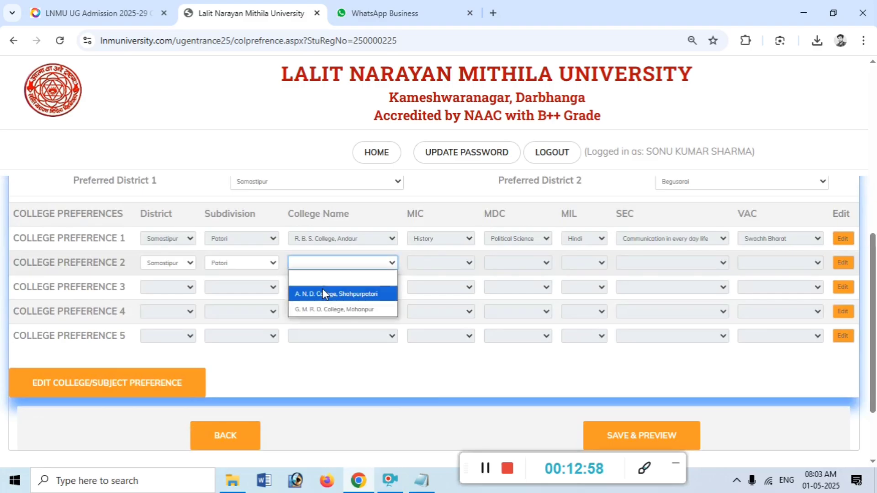
{"action": "left_click", "coordinate": [323, 288]}
{"action": "left_click", "coordinate": [435, 264]}
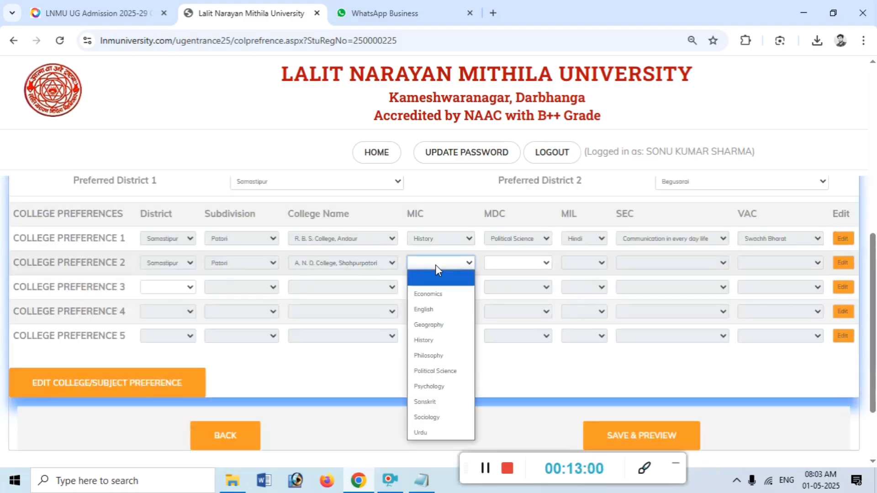
{"action": "left_click", "coordinate": [431, 340]}
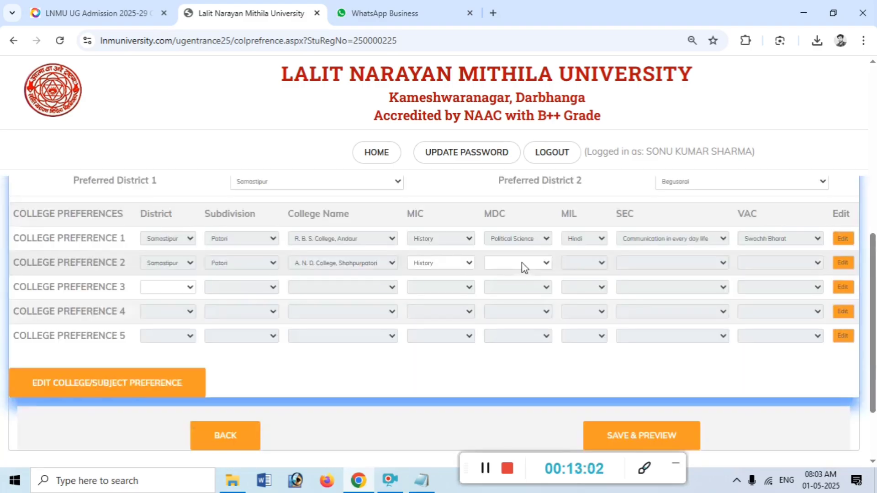
{"action": "left_click", "coordinate": [521, 264]}
{"action": "left_click", "coordinate": [515, 356]}
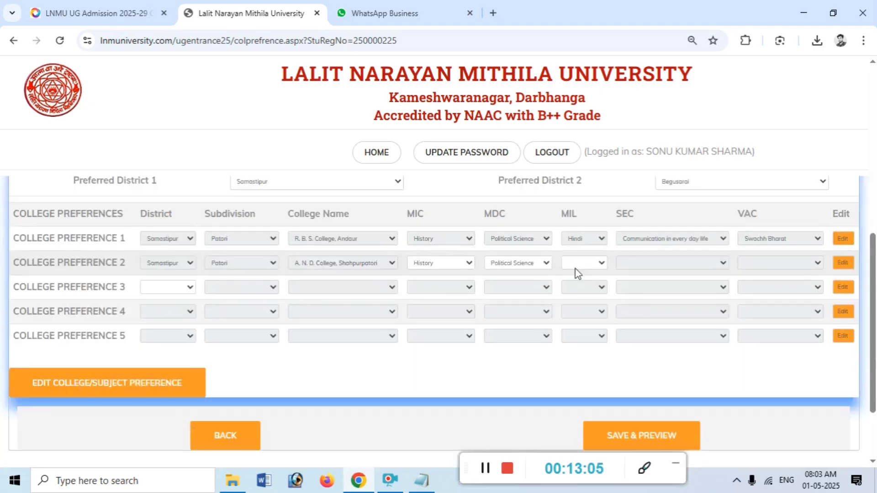
{"action": "left_click", "coordinate": [577, 267]}
{"action": "left_click", "coordinate": [575, 310]}
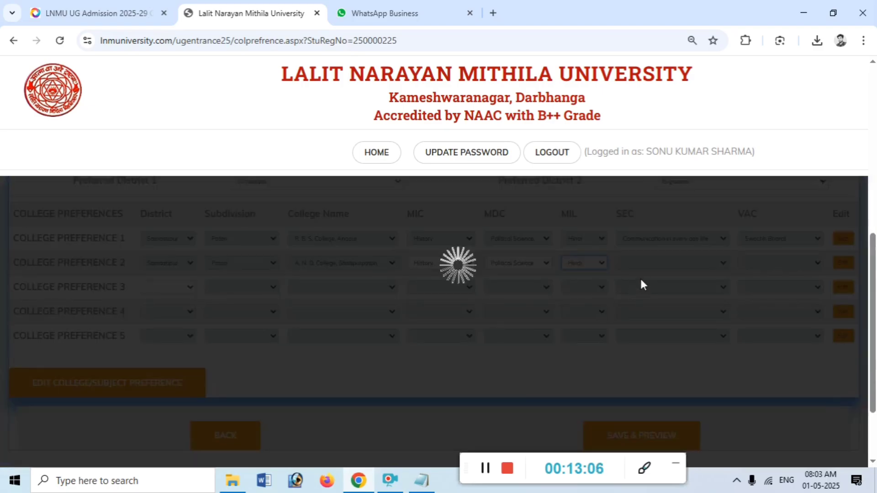
{"action": "left_click", "coordinate": [644, 265]}
{"action": "left_click", "coordinate": [648, 325]}
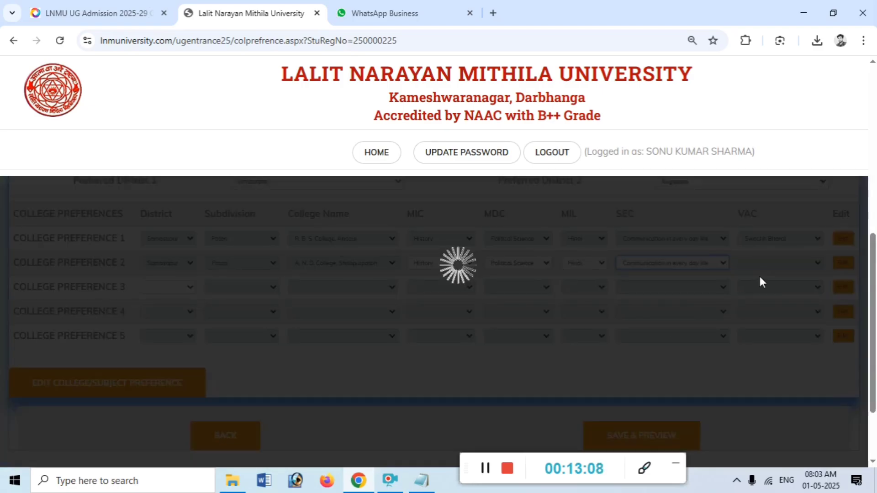
{"action": "left_click", "coordinate": [764, 270]}
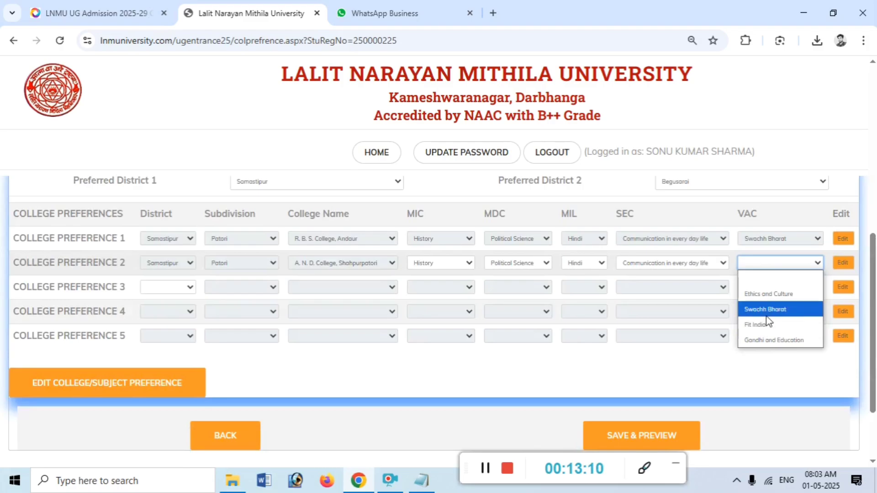
{"action": "left_click", "coordinate": [766, 309]}
{"action": "left_click", "coordinate": [187, 288]}
Set preference 3 to Samastipur, subdivision Patori (instead of Rosera), G. M. R. D. College, Mohanpur
{"action": "left_click", "coordinate": [167, 334]}
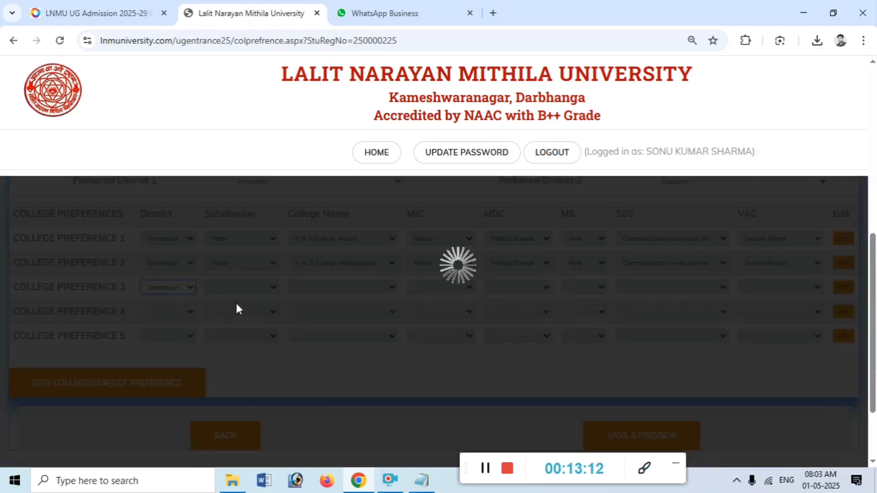
{"action": "left_click", "coordinate": [242, 288]}
{"action": "left_click", "coordinate": [234, 348]}
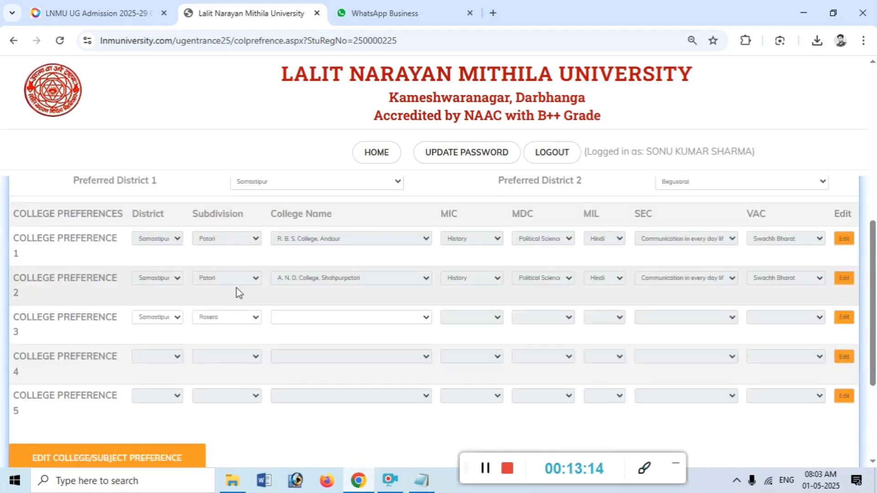
{"action": "left_click", "coordinate": [227, 316]}
{"action": "left_click", "coordinate": [218, 359]}
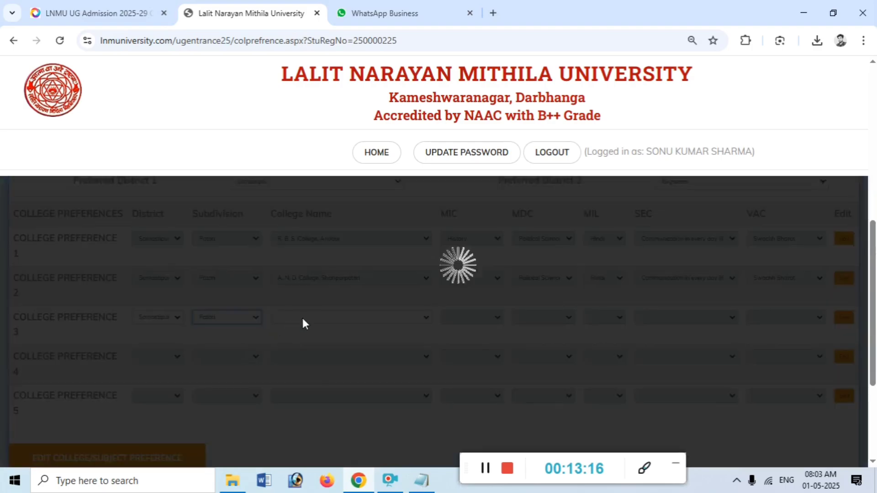
{"action": "left_click", "coordinate": [313, 287]}
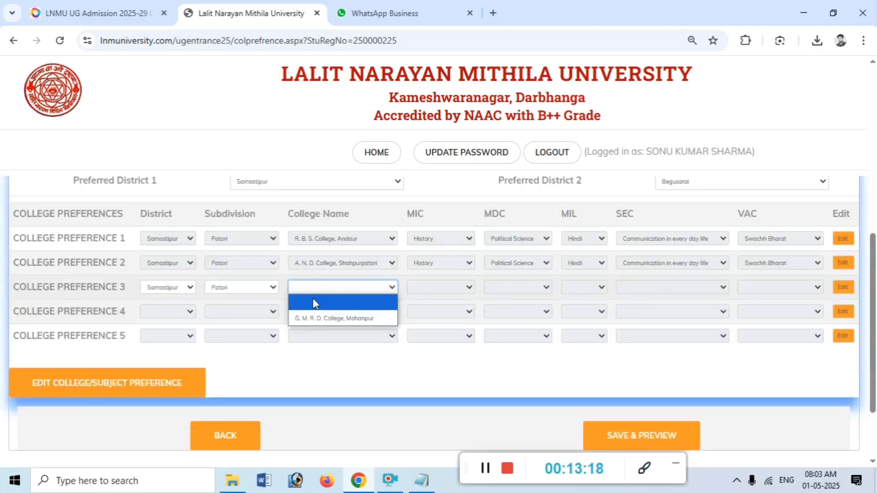
{"action": "left_click", "coordinate": [324, 318]}
Give preference 3 History, Political Science, Hindi, Communication in every day life and Swachh Bharat
{"action": "left_click", "coordinate": [437, 287]}
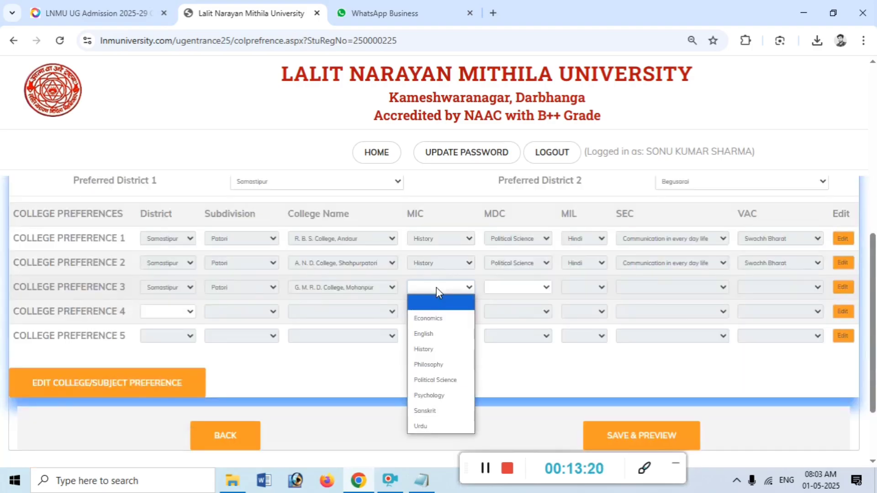
{"action": "left_click", "coordinate": [434, 345]}
{"action": "left_click", "coordinate": [520, 288]}
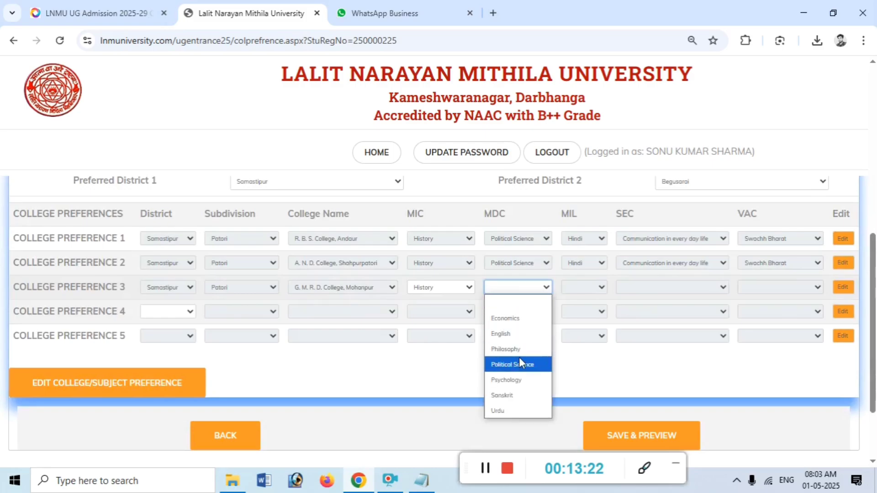
{"action": "left_click", "coordinate": [522, 362]}
{"action": "left_click", "coordinate": [571, 288]}
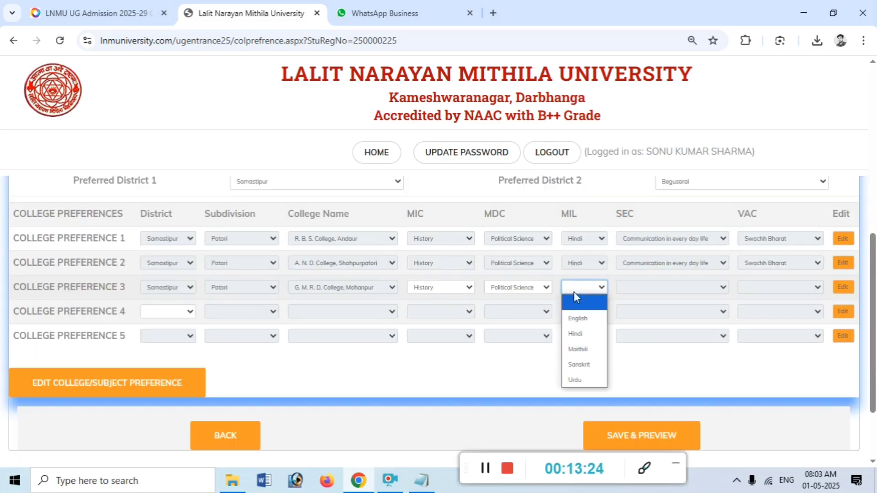
{"action": "left_click", "coordinate": [574, 327]}
{"action": "left_click", "coordinate": [646, 293]}
{"action": "left_click", "coordinate": [653, 350]}
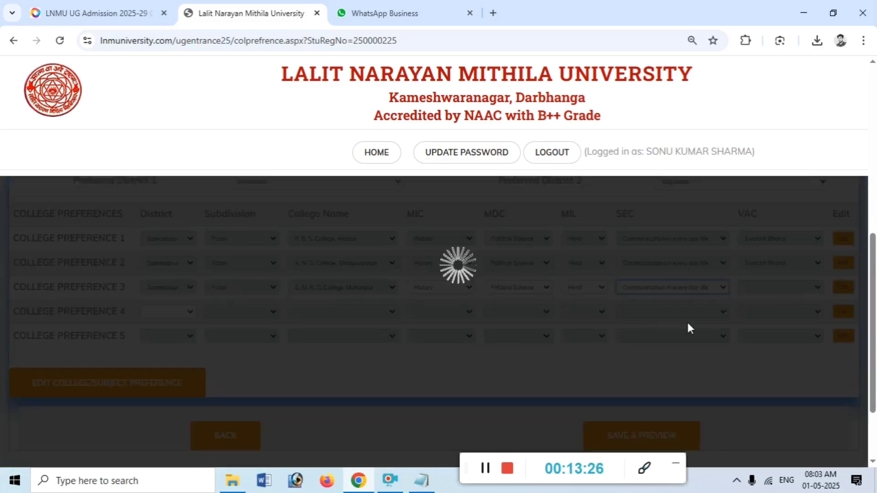
{"action": "left_click", "coordinate": [756, 292]}
{"action": "left_click", "coordinate": [766, 332]}
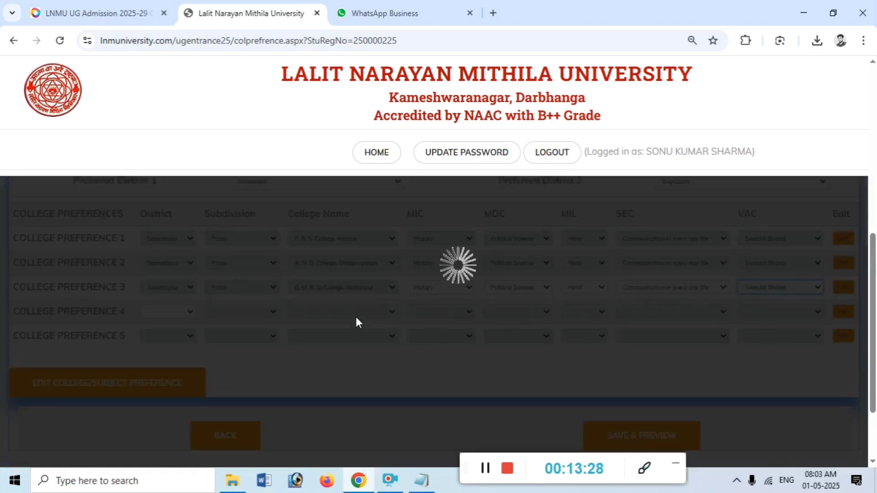
Set preference 4's district to Begusarai and preference 5's VAC to Swachh Bharat
{"action": "left_click", "coordinate": [165, 313]}
{"action": "left_click", "coordinate": [160, 343]}
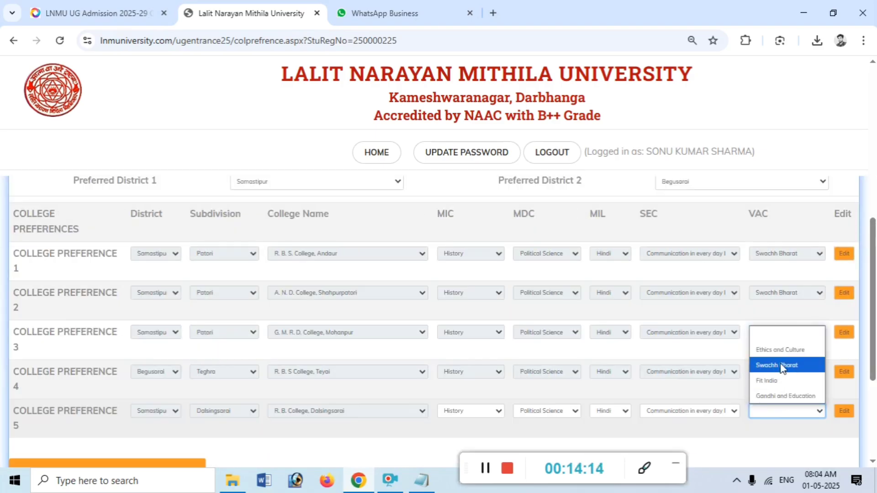
{"action": "left_click", "coordinate": [776, 365]}
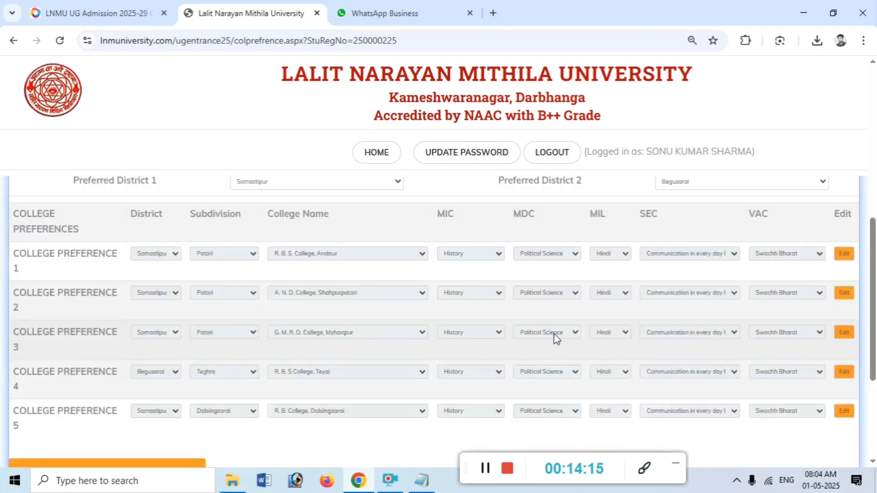
{"action": "scroll", "coordinate": [552, 339], "scroll_direction": "down", "scroll_amount": 4}
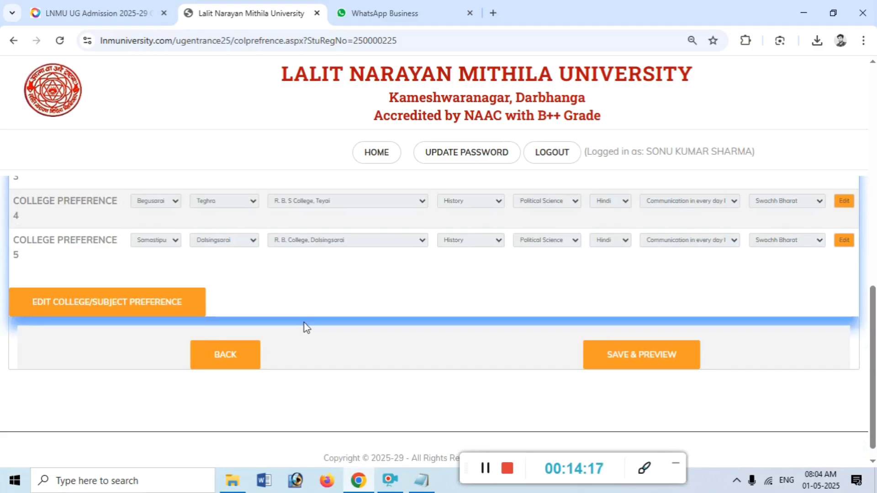
{"action": "scroll", "coordinate": [307, 329], "scroll_direction": "up", "scroll_amount": 3}
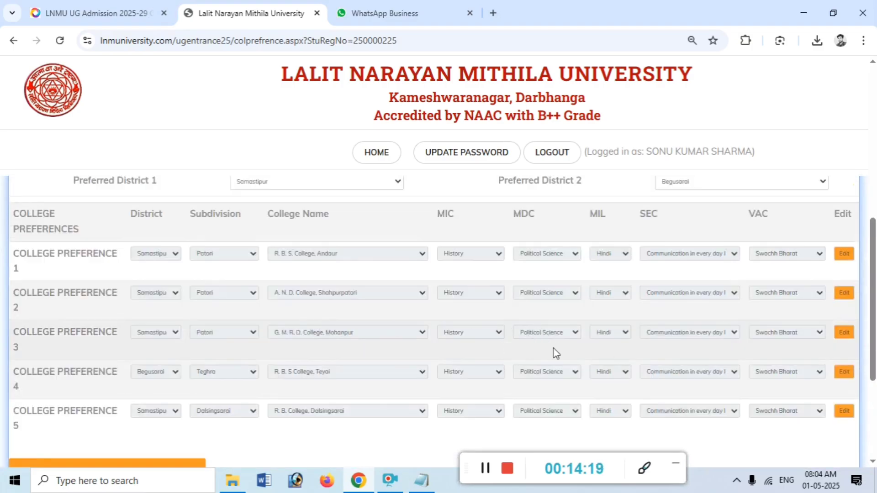
Change preference 4 to B. R. B. College, Samastipur in Samastipur district, Samastipur Sadar subdivision
{"action": "left_click", "coordinate": [844, 373]}
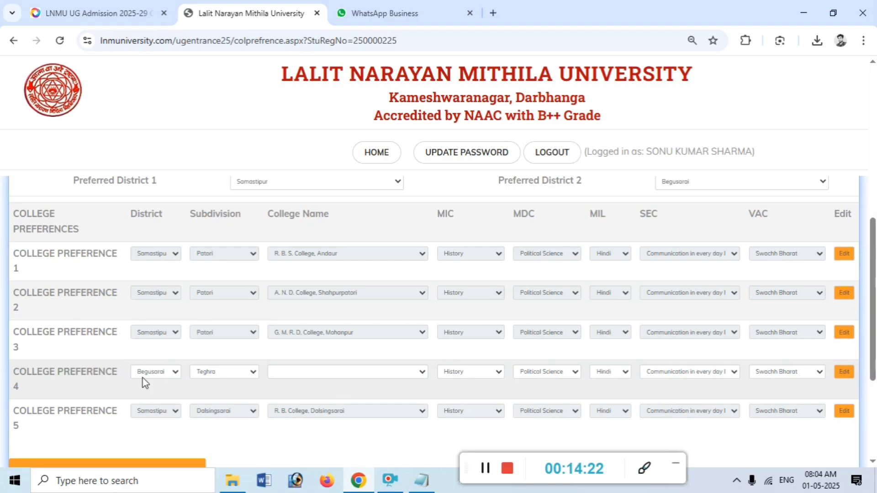
{"action": "left_click", "coordinate": [145, 377]}
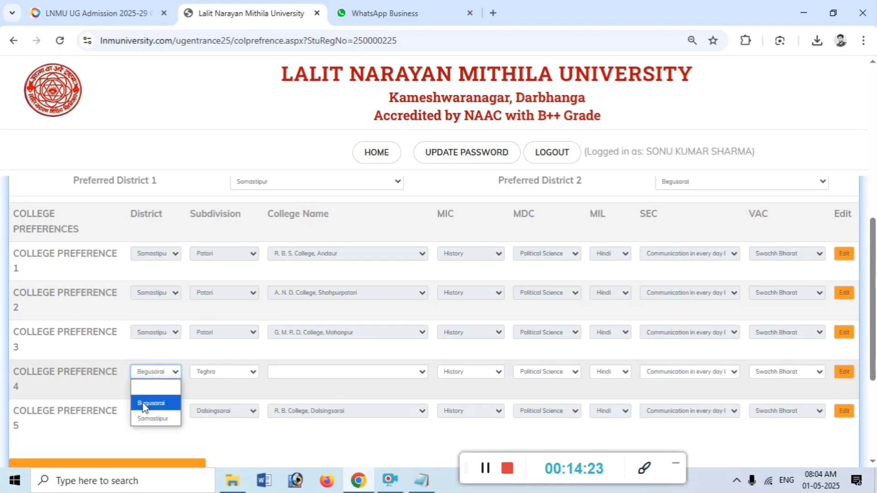
{"action": "left_click", "coordinate": [152, 416]}
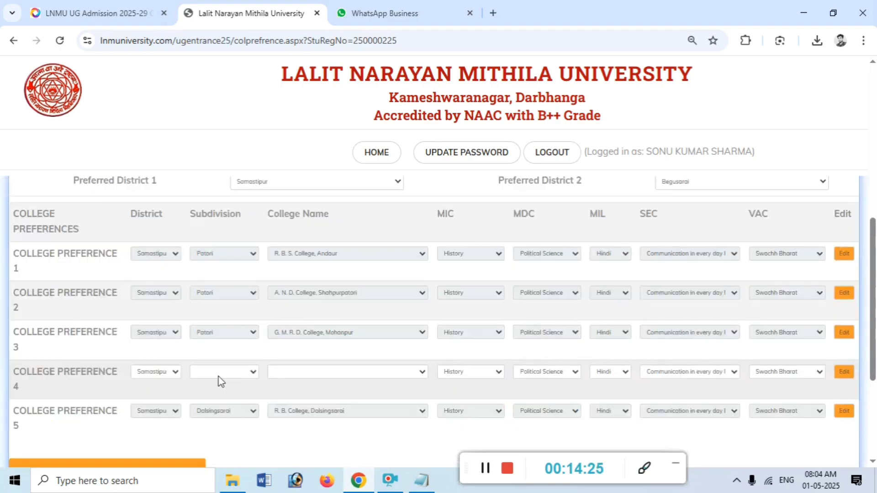
{"action": "left_click", "coordinate": [218, 377]}
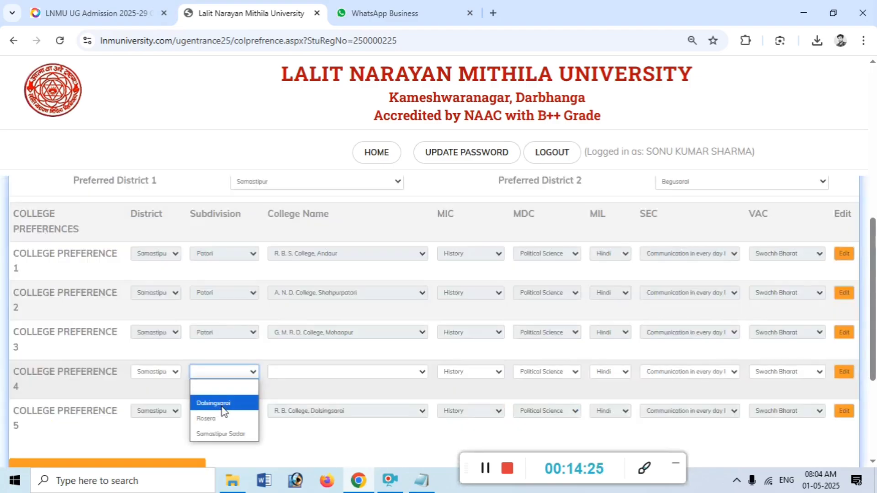
{"action": "left_click", "coordinate": [218, 432]}
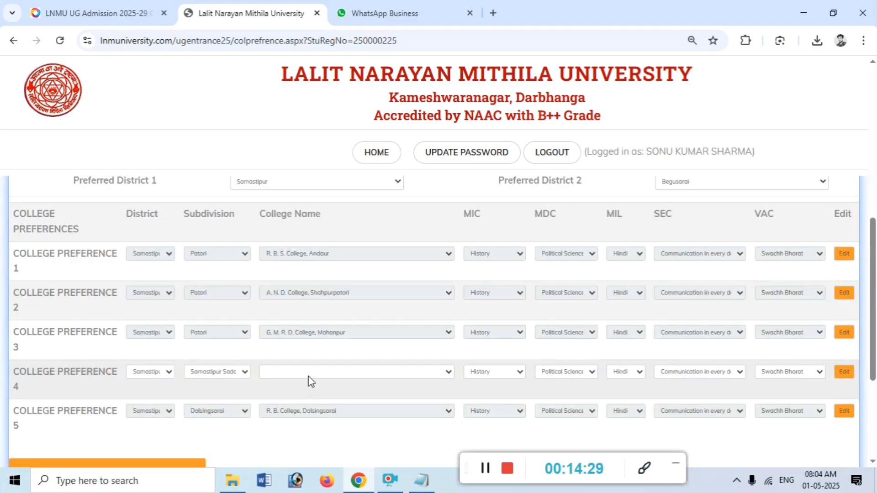
{"action": "left_click", "coordinate": [309, 375]}
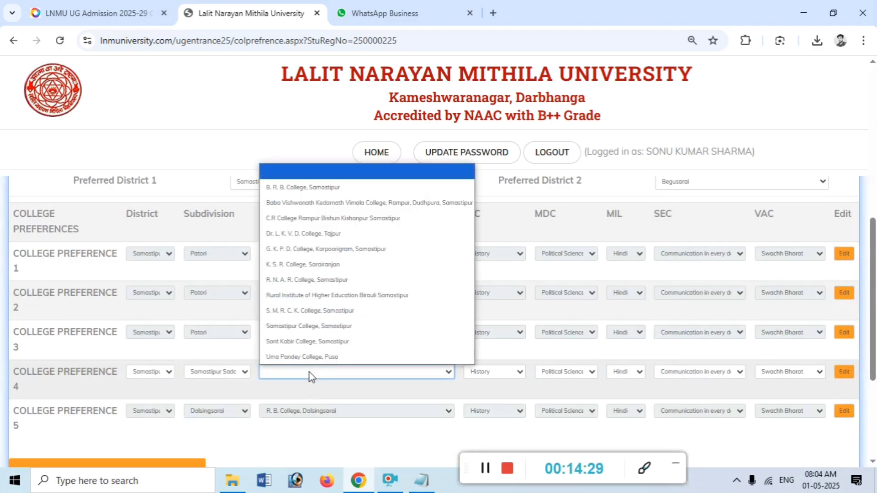
{"action": "left_click", "coordinate": [319, 187]}
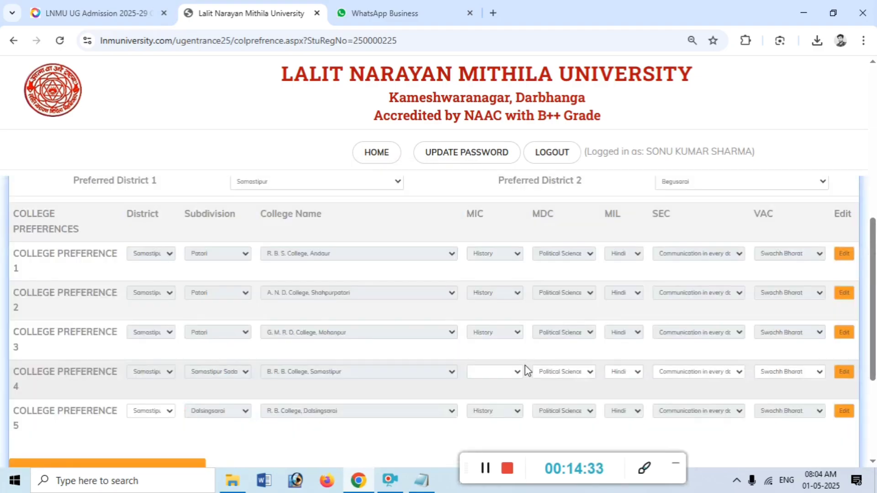
Give preference 4 History as MIC, Political Science as MDC and Hindi as MIL, then save and preview
{"action": "left_click", "coordinate": [499, 373]}
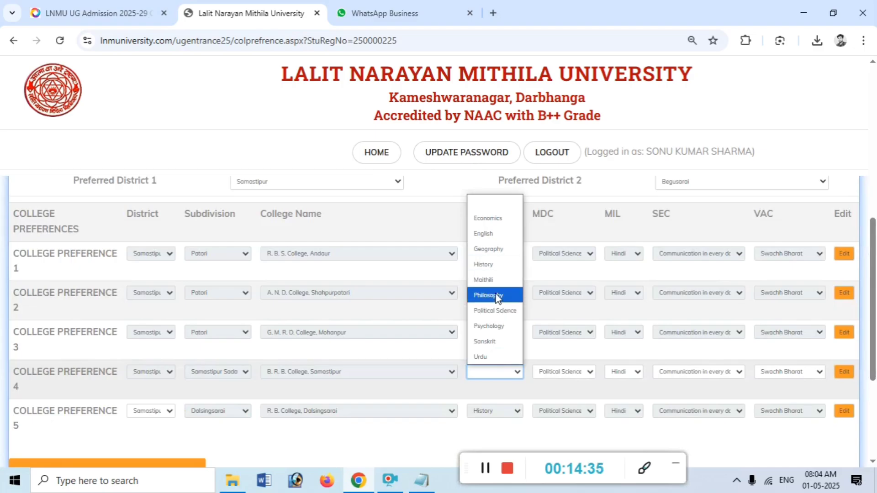
{"action": "left_click", "coordinate": [487, 269]}
{"action": "left_click", "coordinate": [563, 372]}
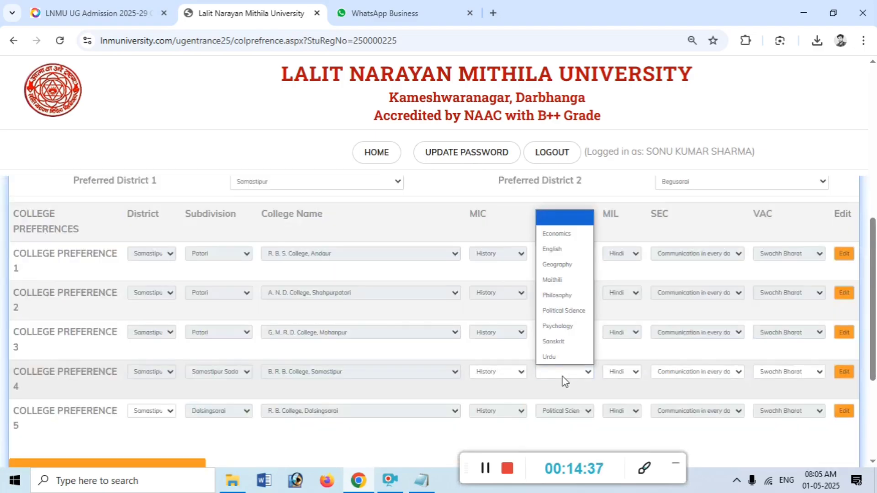
{"action": "left_click", "coordinate": [564, 310]}
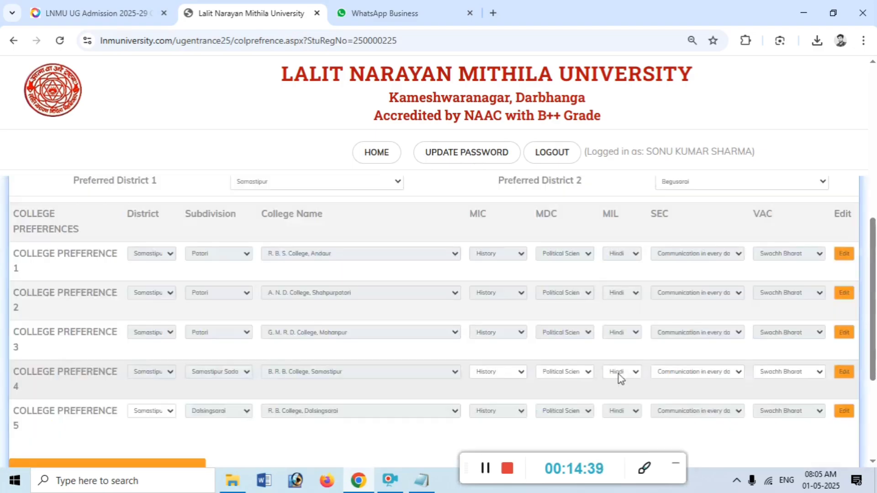
{"action": "left_click", "coordinate": [619, 374]}
{"action": "left_click", "coordinate": [619, 374]}
{"action": "scroll", "coordinate": [595, 372], "scroll_direction": "down", "scroll_amount": 4}
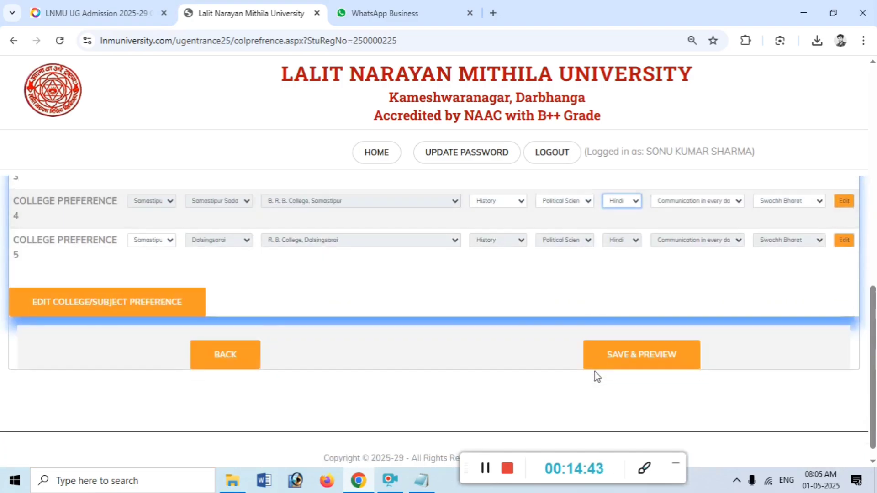
{"action": "left_click", "coordinate": [662, 361]}
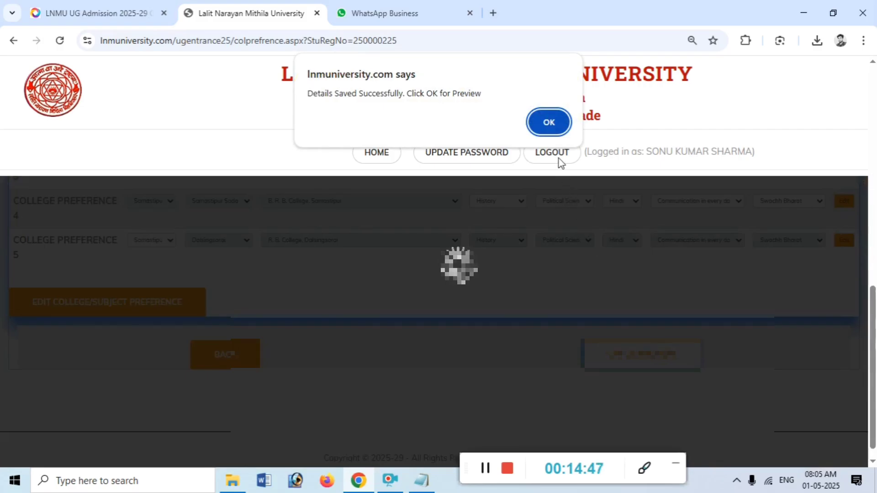
Acknowledge the saved alert, tick the information-is-correct declaration, and submit the application for payment
{"action": "left_click", "coordinate": [542, 131]}
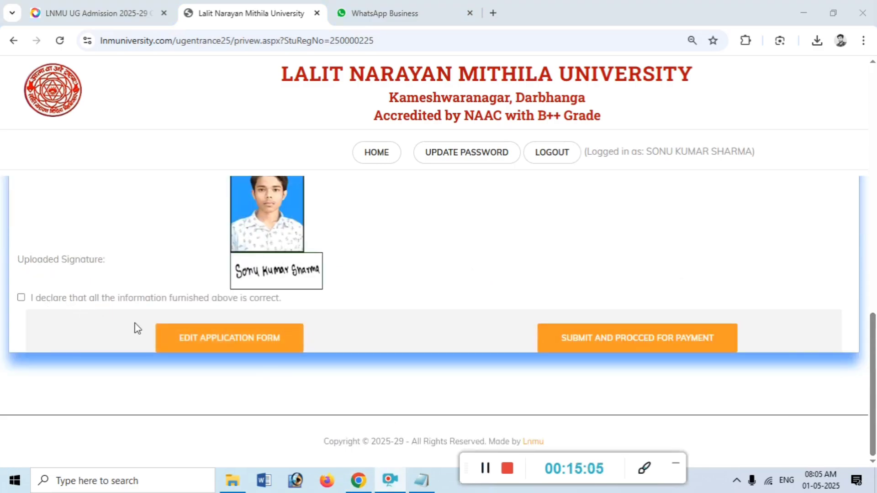
{"action": "left_click", "coordinate": [21, 298]}
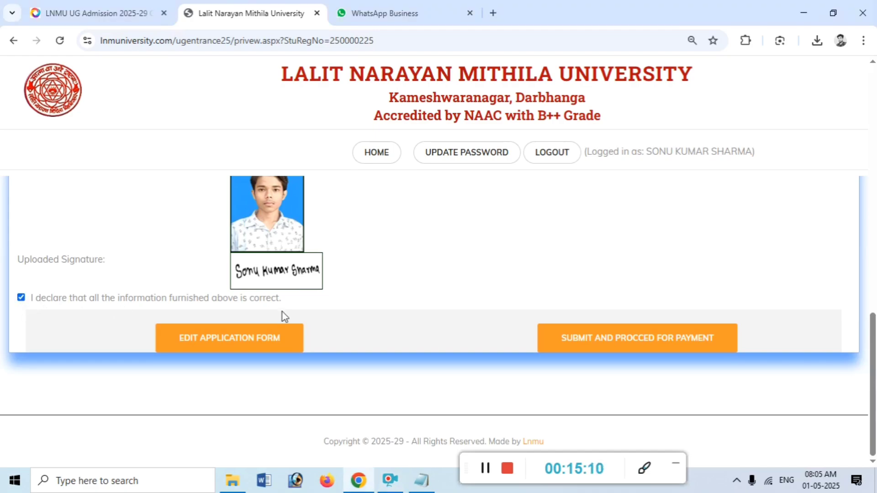
{"action": "left_click", "coordinate": [653, 331]}
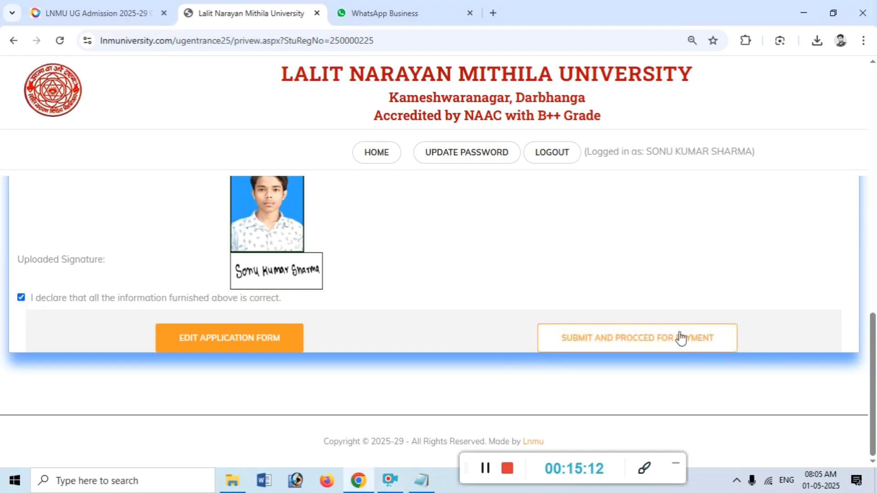